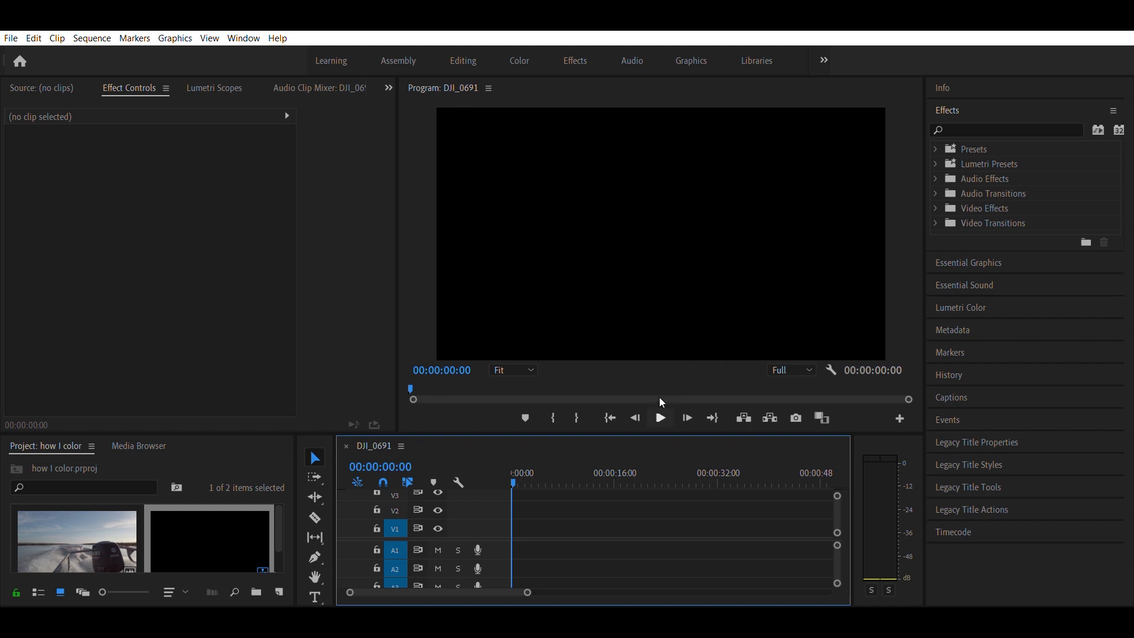
# Step: Place the DJI_0691.MP4 boat clip at the start of video track V1 and preview its playback
pyautogui.click(309, 416)
pyautogui.click(108, 515)
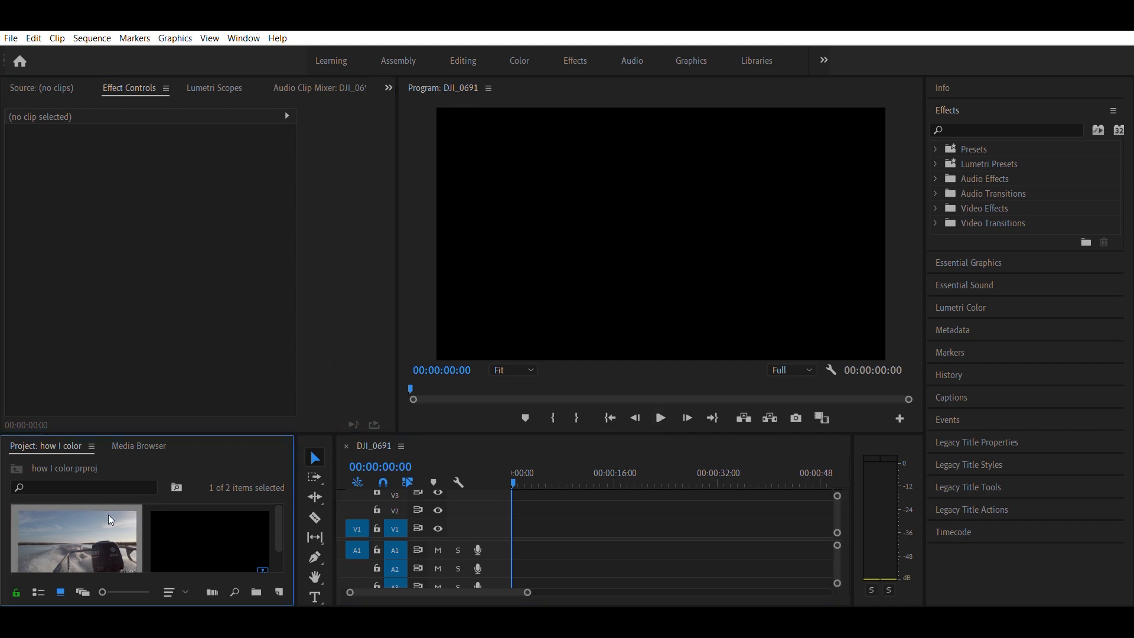
pyautogui.moveTo(107, 520); pyautogui.dragTo(520, 521)
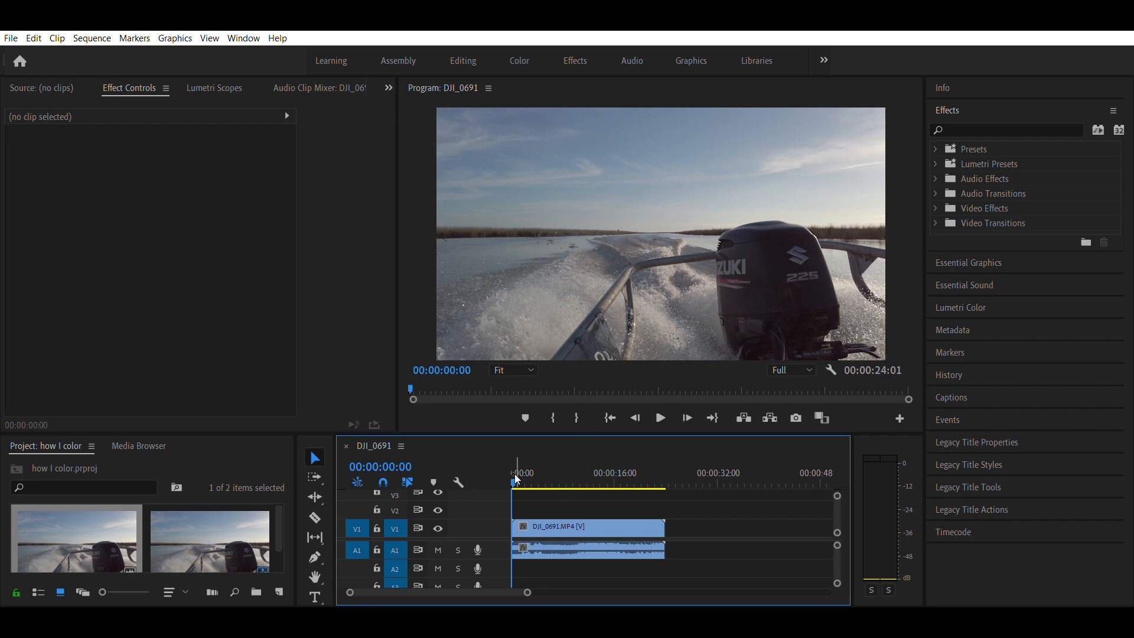
pyautogui.click(660, 405)
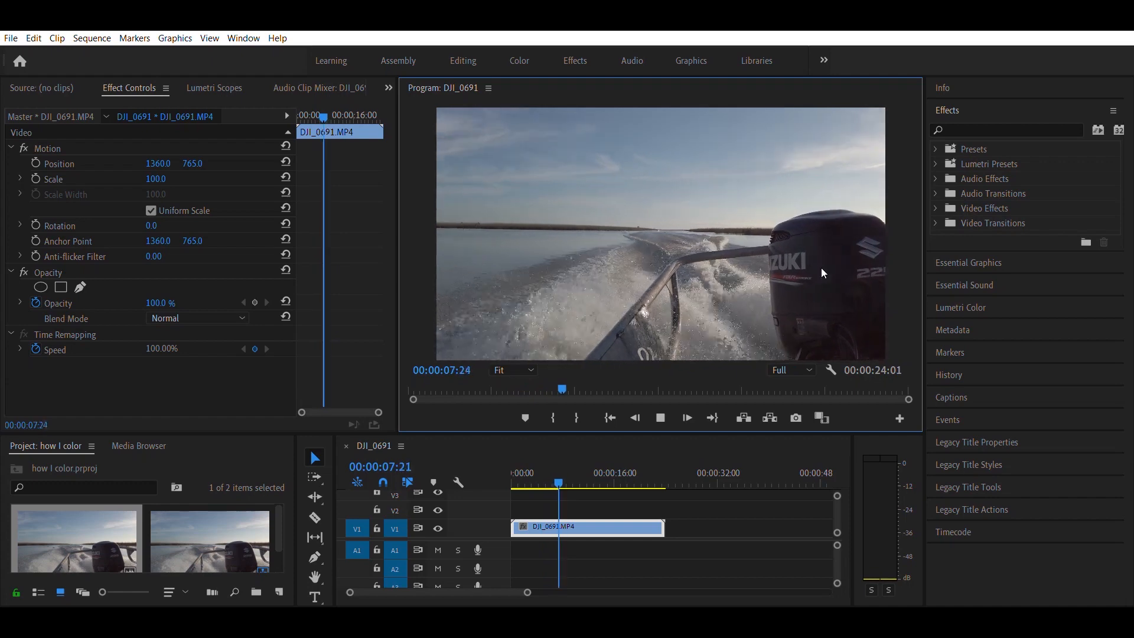
pyautogui.click(662, 417)
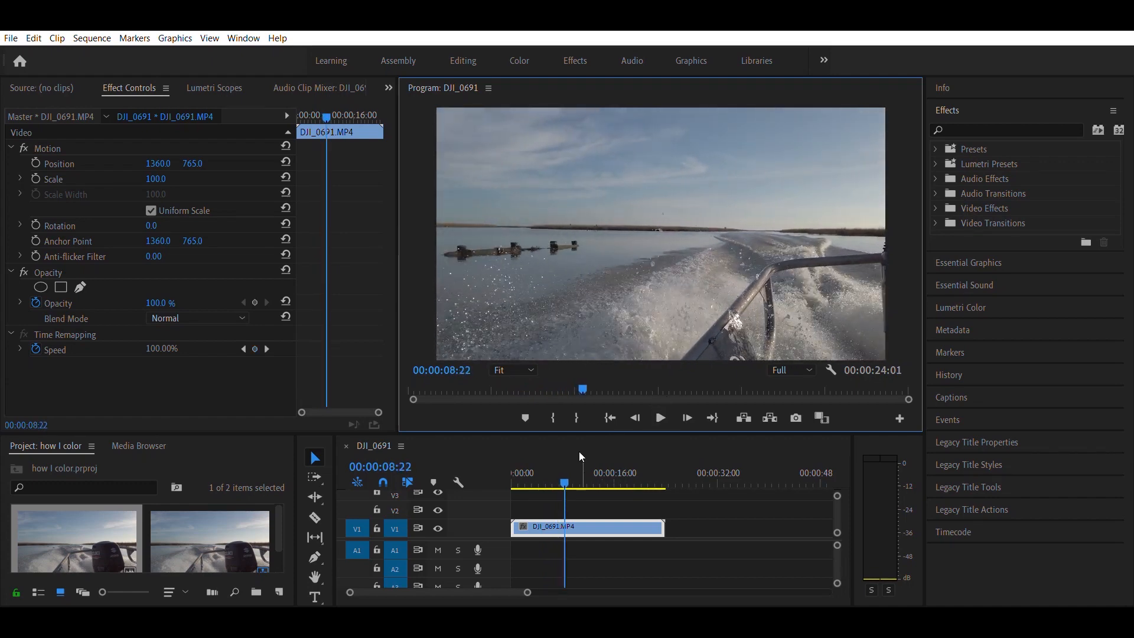
# Step: Cut the clip at 00:00:08:50 with the Razor tool, delete the remainder, and return the playhead to the start
pyautogui.click(317, 517)
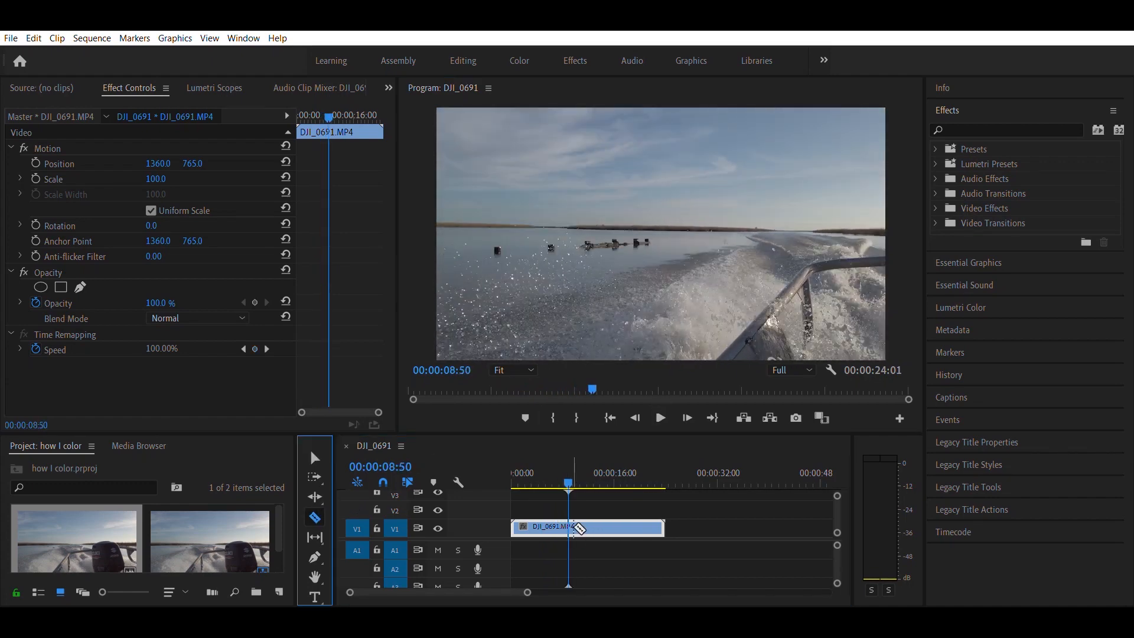
pyautogui.click(571, 527)
pyautogui.press('Delete')
pyautogui.moveTo(568, 469); pyautogui.dragTo(501, 470)
pyautogui.click(659, 417)
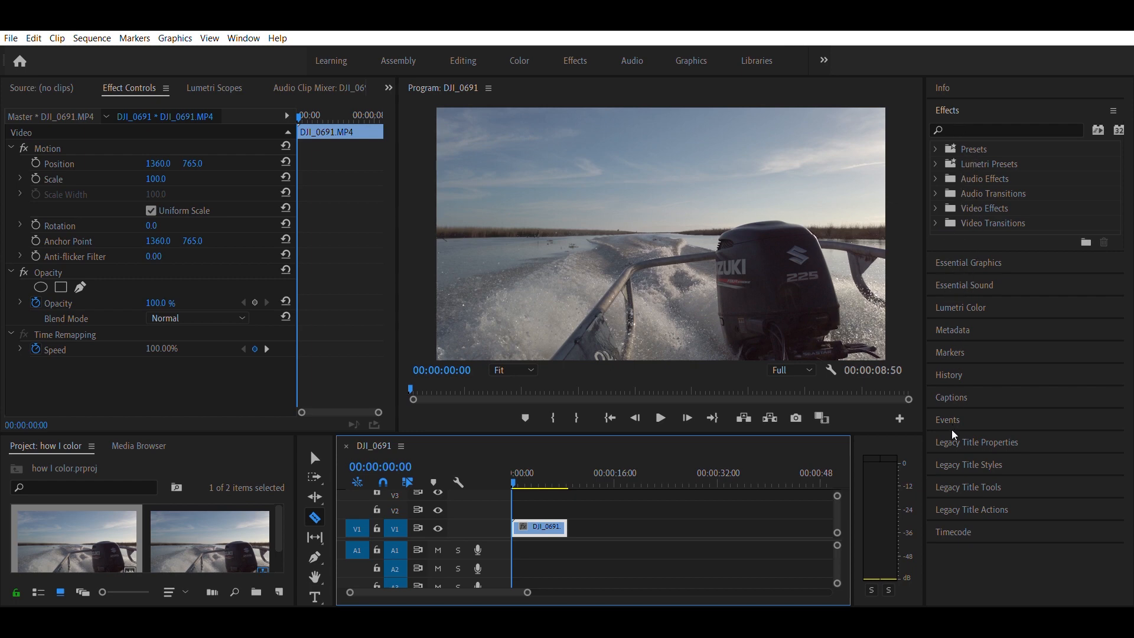
# Step: Apply the ALEXA_Default_LogC2Rec709 input LUT under Lumetri Color's Basic Correction and preview the clip
pyautogui.click(975, 295)
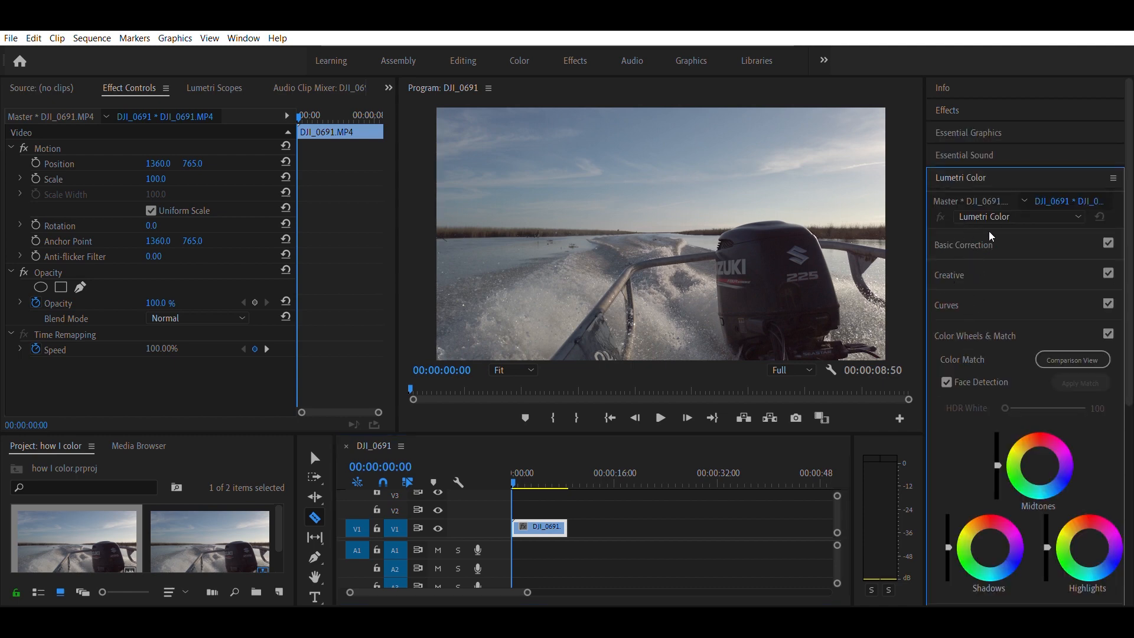
pyautogui.click(959, 236)
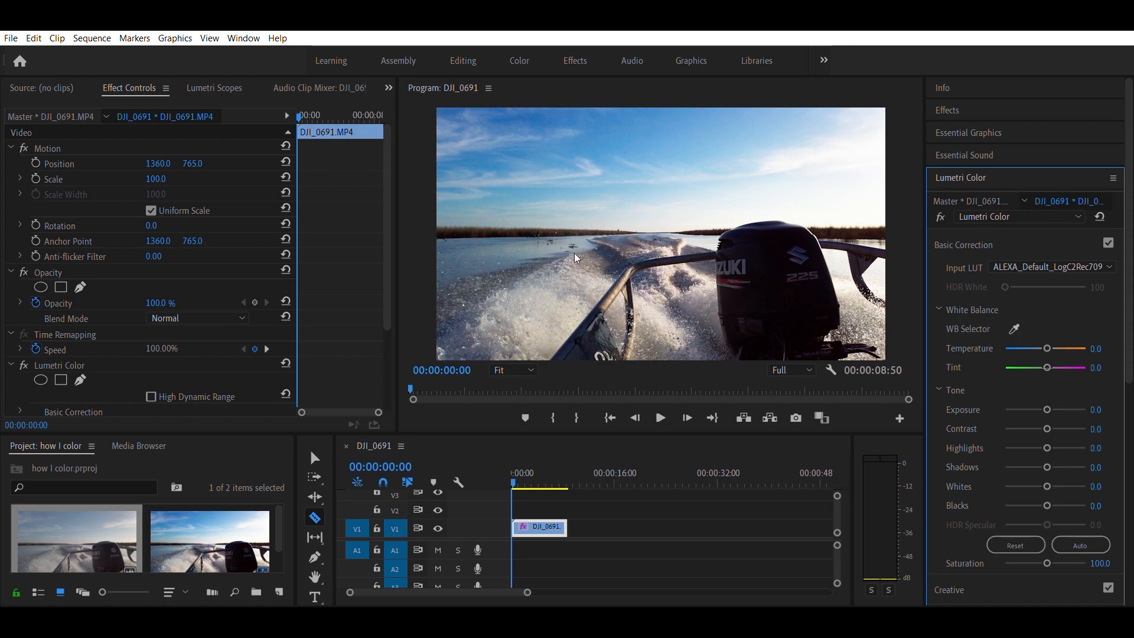
pyautogui.click(661, 403)
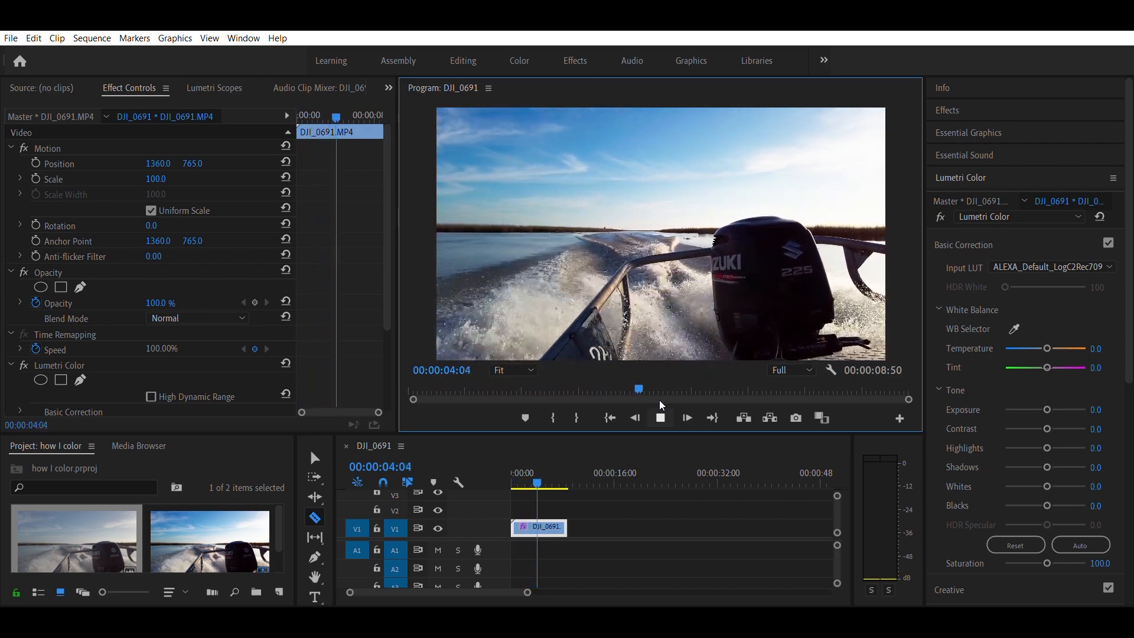
pyautogui.press('space')
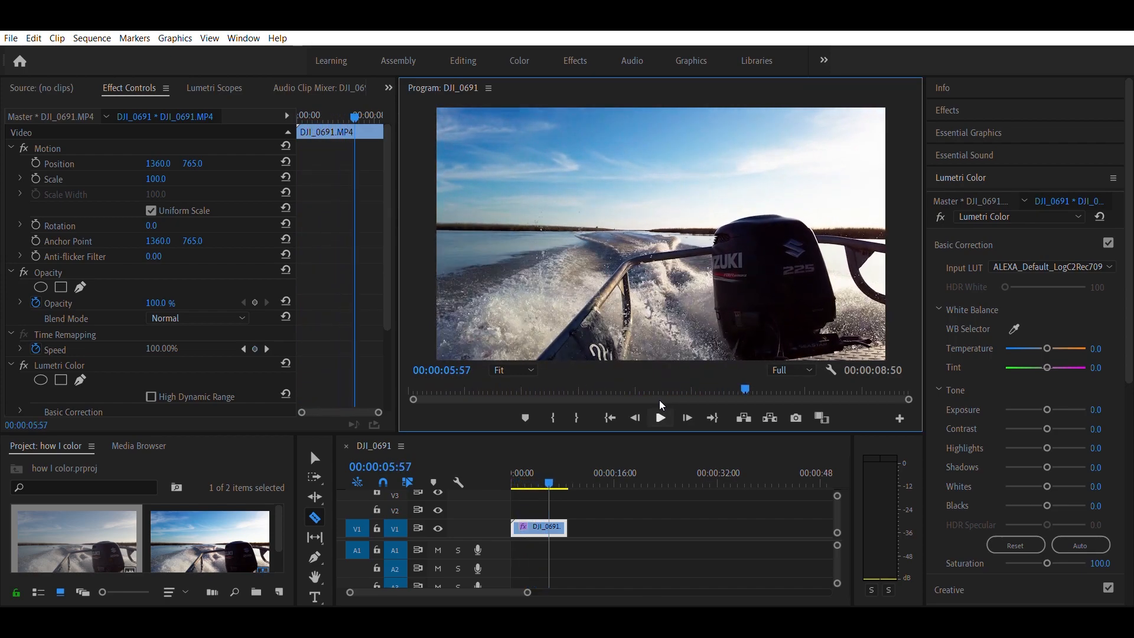
pyautogui.moveTo(547, 471); pyautogui.dragTo(510, 464)
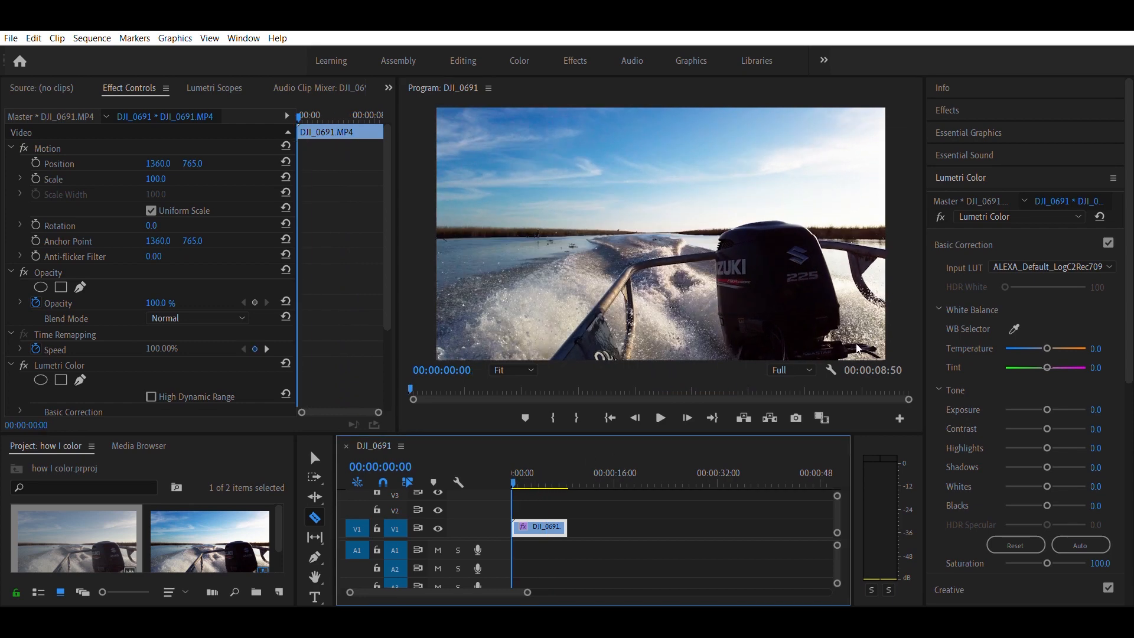
# Step: Try other input LUTs such as ARRI_Universal_DCI and Phantom_Rec709_Gamma, and go back to ALEXA_Default_LogC2Rec709
pyautogui.click(1015, 339)
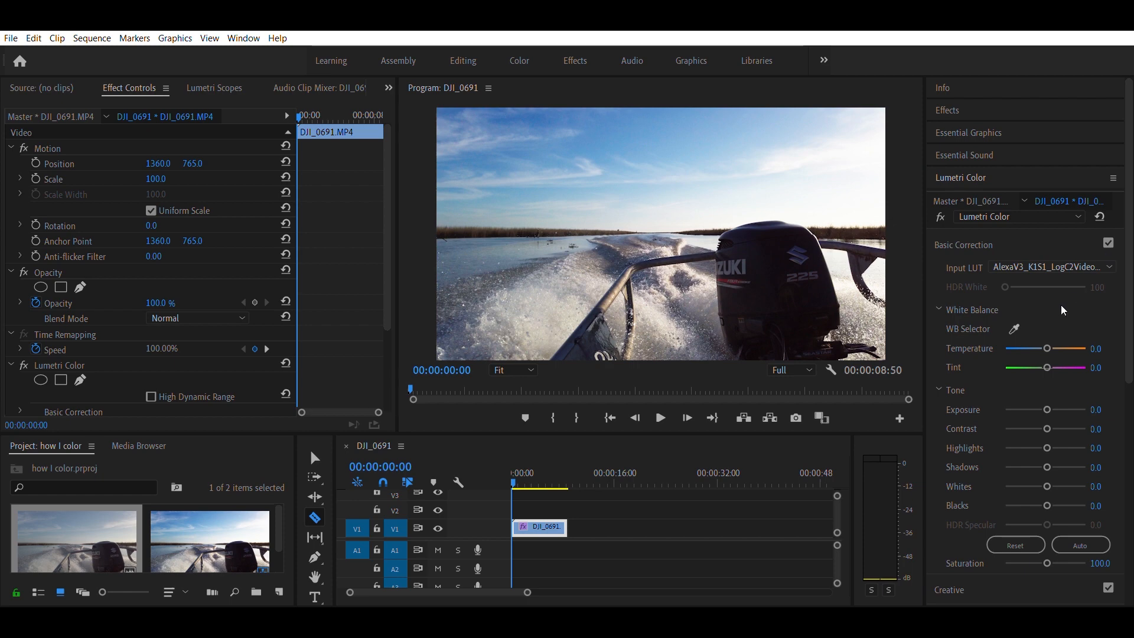
pyautogui.click(1023, 361)
pyautogui.click(1110, 264)
pyautogui.click(1015, 387)
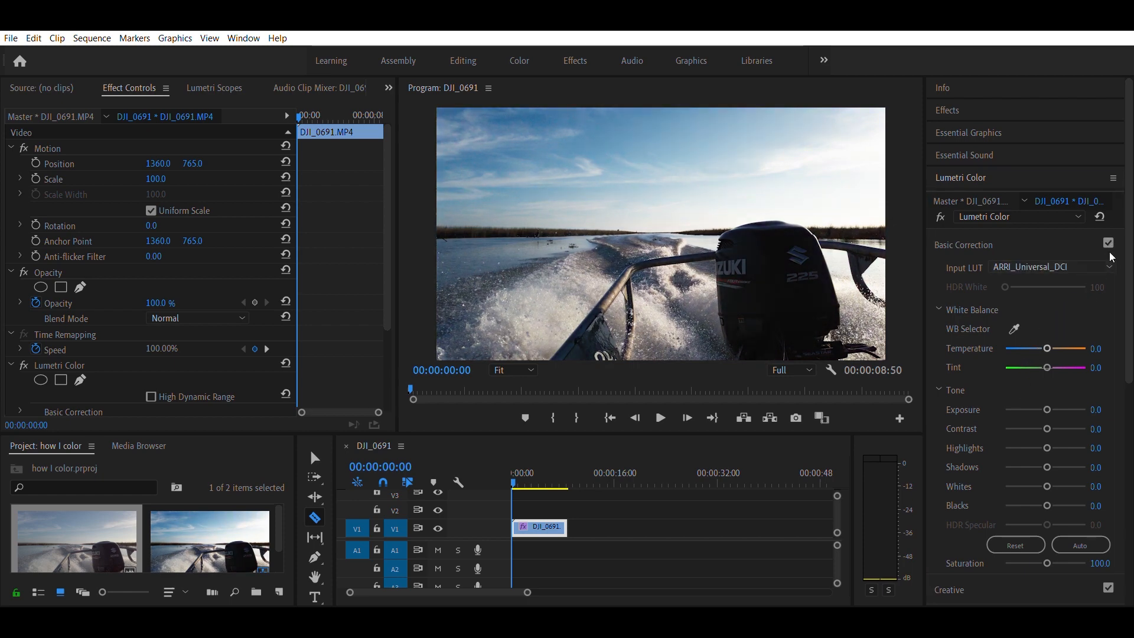
pyautogui.click(1107, 265)
pyautogui.click(1039, 402)
pyautogui.click(1096, 265)
pyautogui.click(1040, 418)
pyautogui.click(1110, 263)
pyautogui.click(1042, 433)
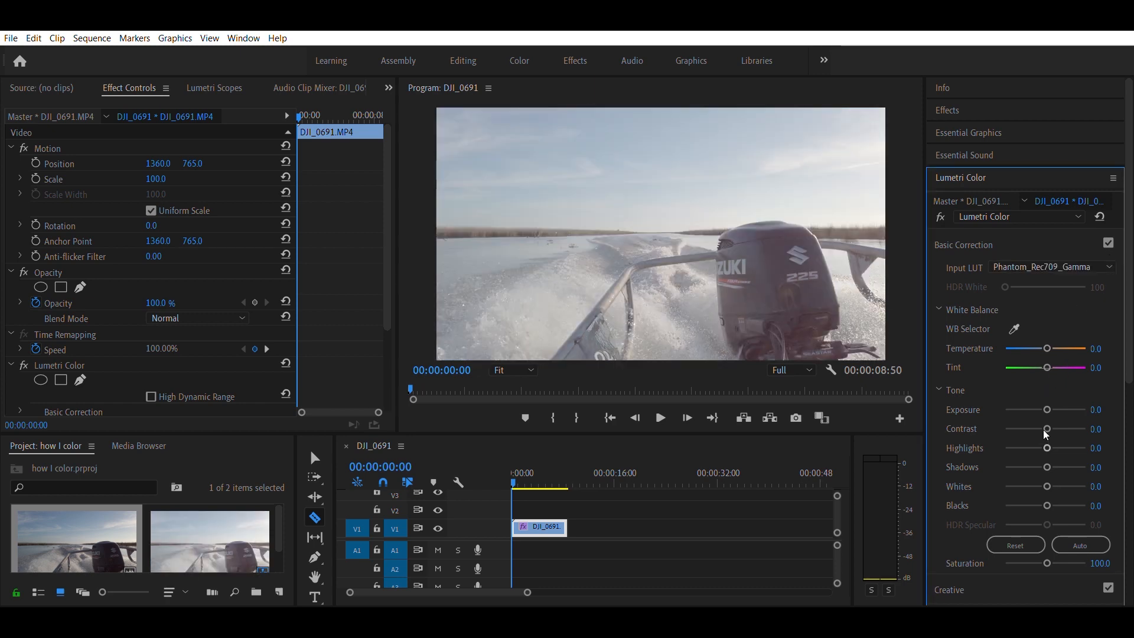
pyautogui.click(1037, 348)
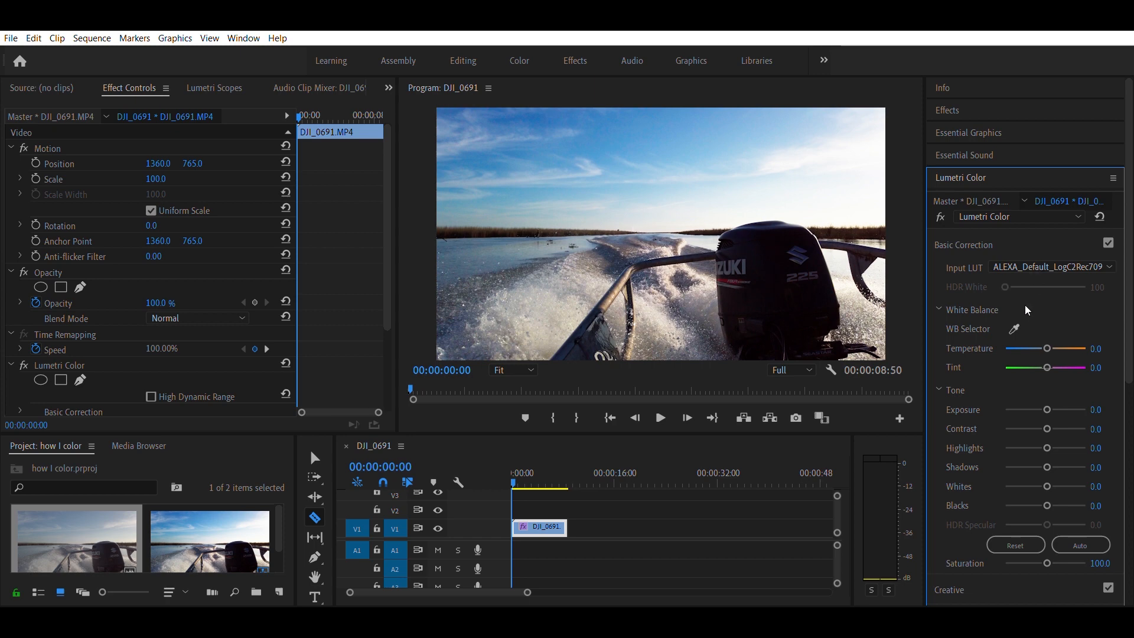
# Step: Try the CineSpace2383sRGB6bit creative look on the clip and preview its playback
pyautogui.scroll(-3, 998, 233)
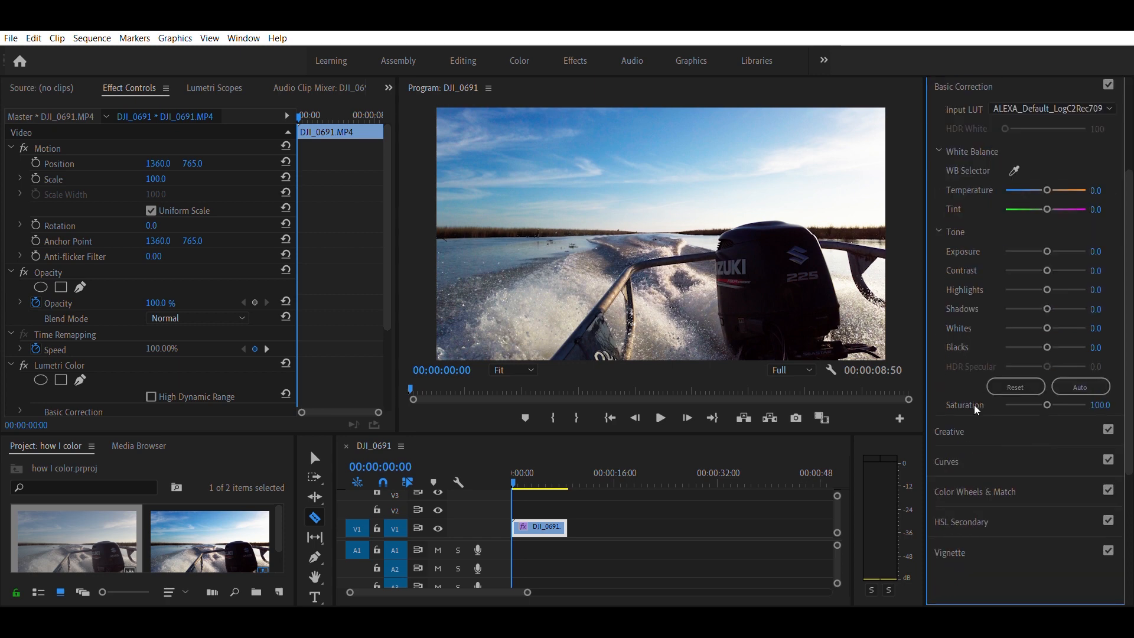
pyautogui.click(961, 414)
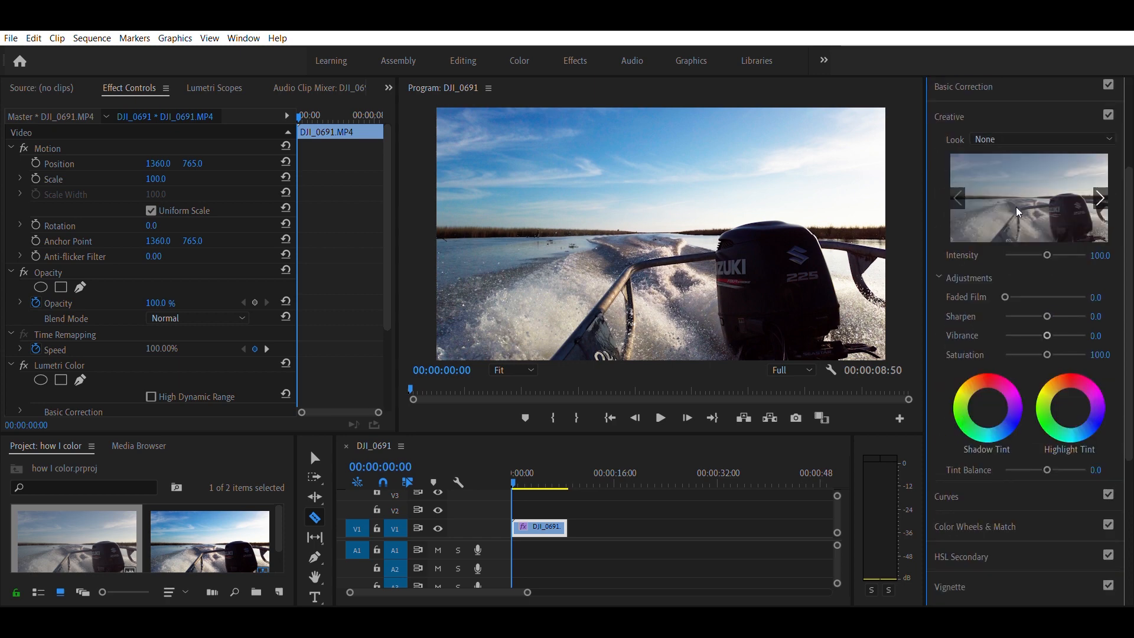
pyautogui.scroll(3, 1016, 208)
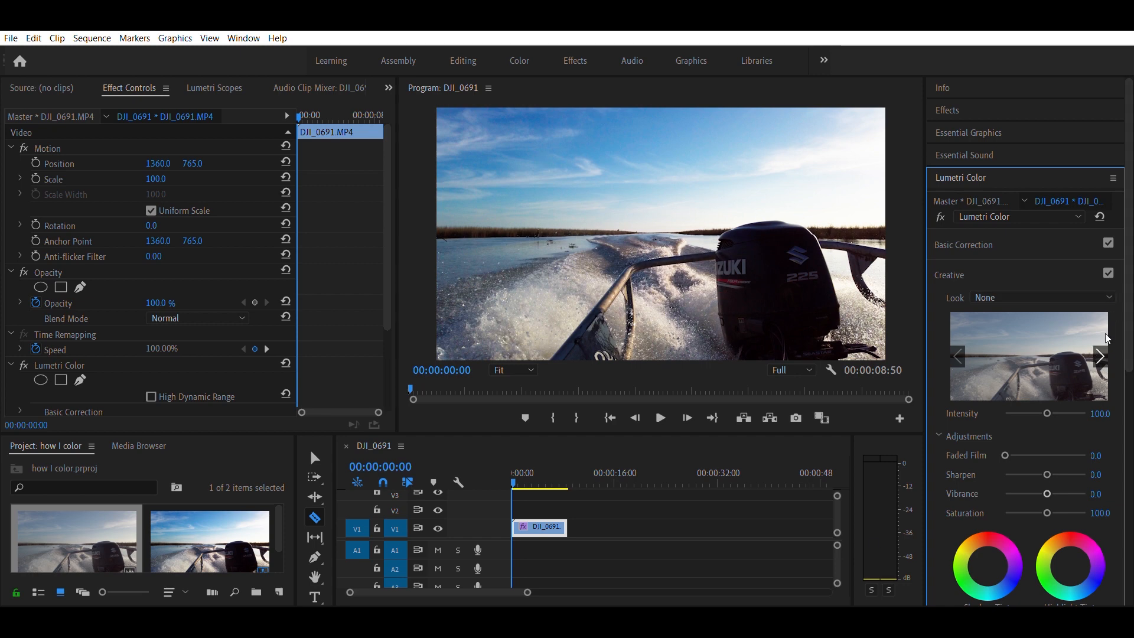
pyautogui.click(1101, 354)
pyautogui.click(1020, 336)
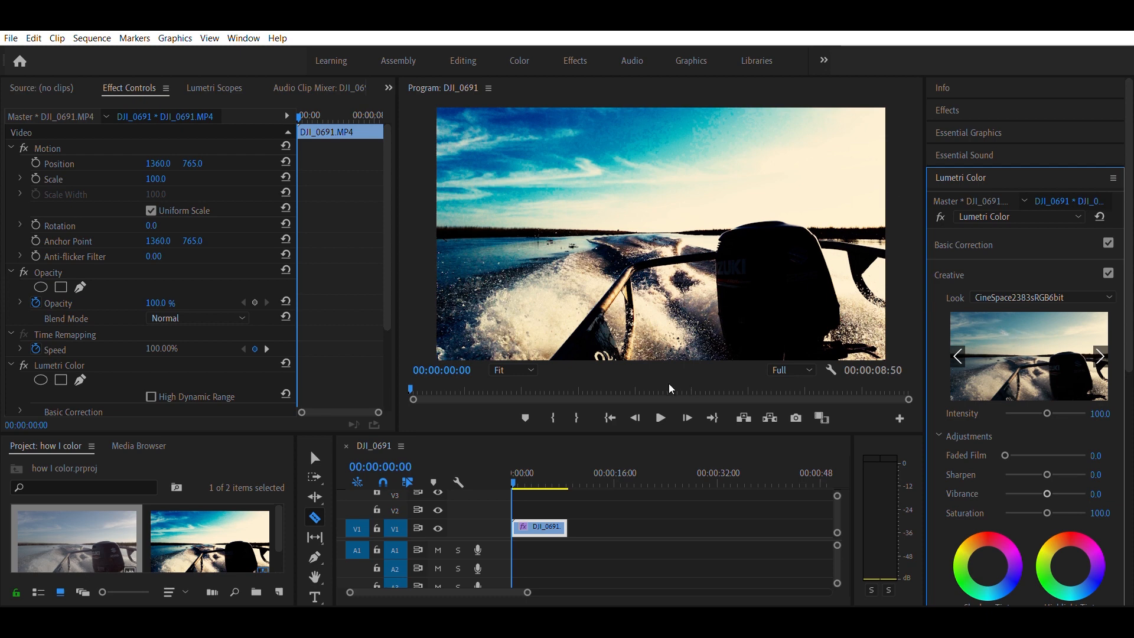
pyautogui.click(661, 419)
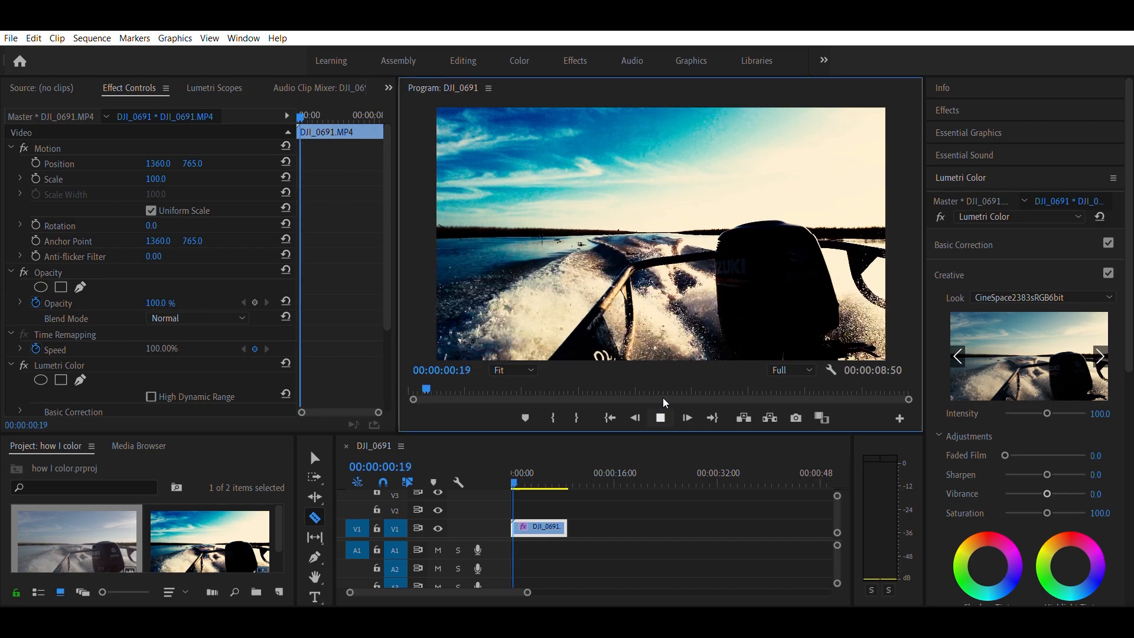
pyautogui.press('space')
# Step: Try the Fuji ETERNA 250D Fuji 3510, SL BIG HDR, SL BLUE DAY4NITE, SL BLUE ICE and SL BLUE INTENSE creative looks
pyautogui.click(1103, 349)
pyautogui.click(1102, 350)
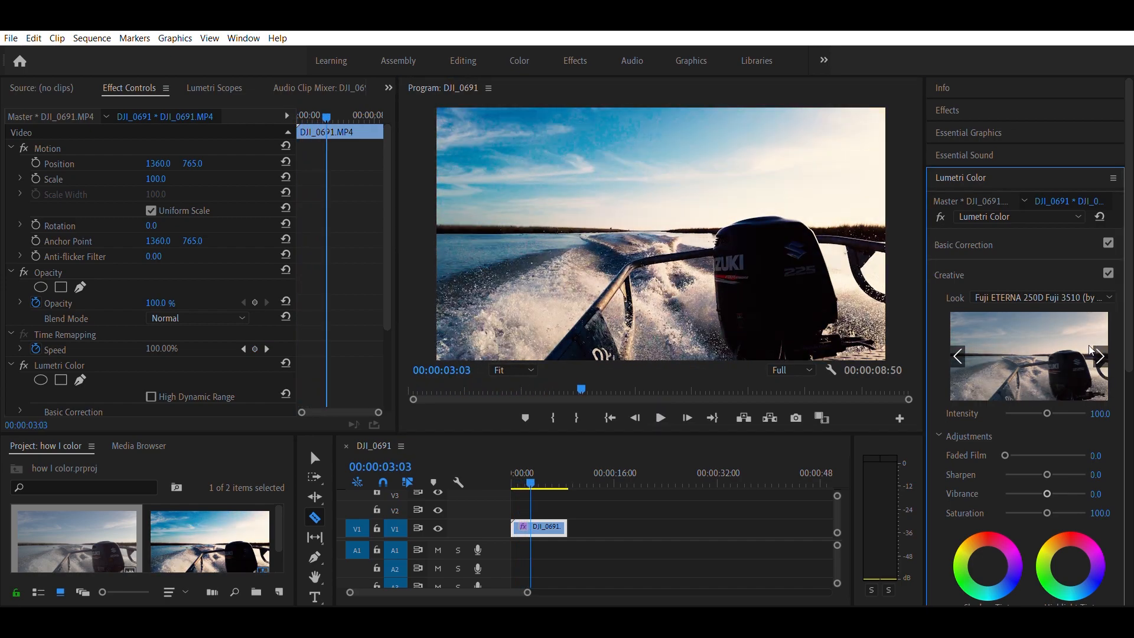
pyautogui.click(1102, 351)
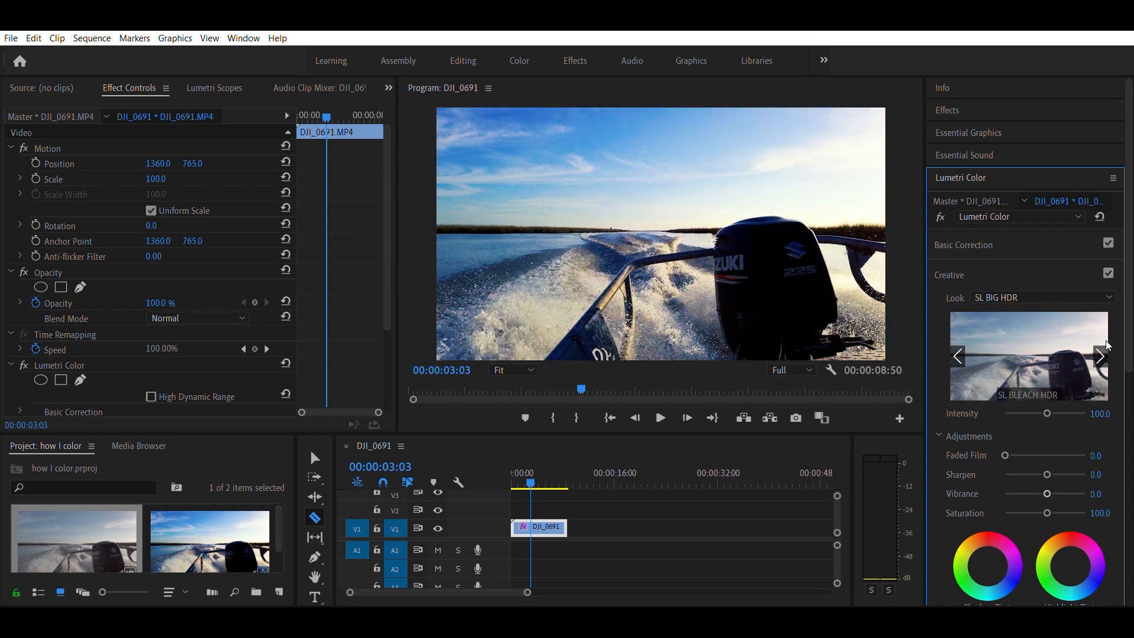
pyautogui.click(1101, 357)
pyautogui.click(1101, 357)
pyautogui.click(1048, 338)
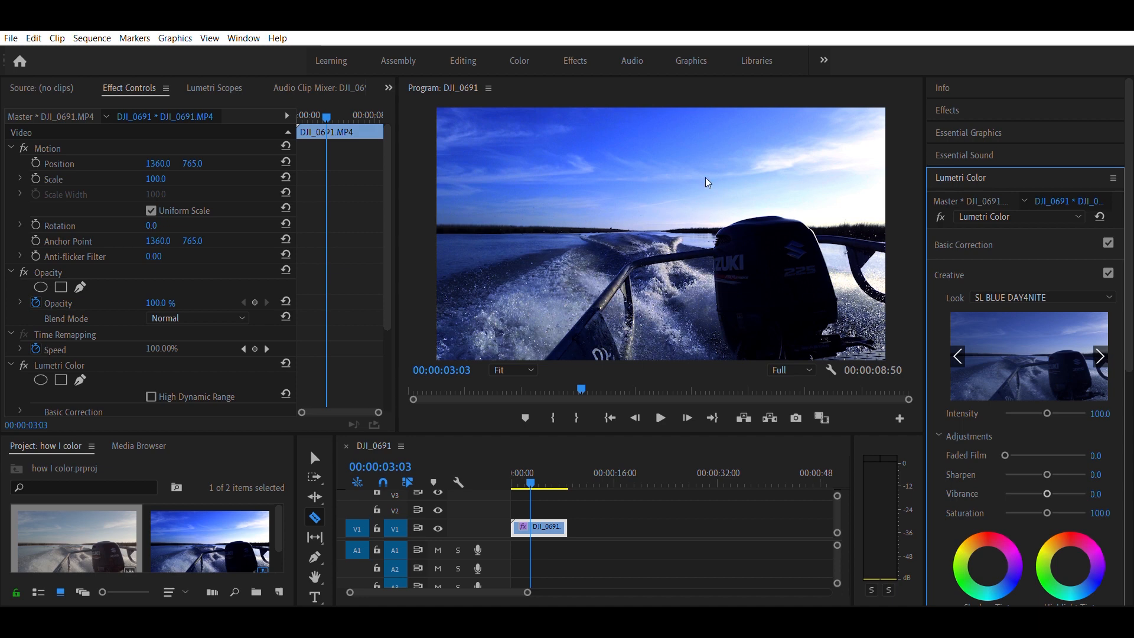
pyautogui.click(1099, 355)
pyautogui.click(1063, 349)
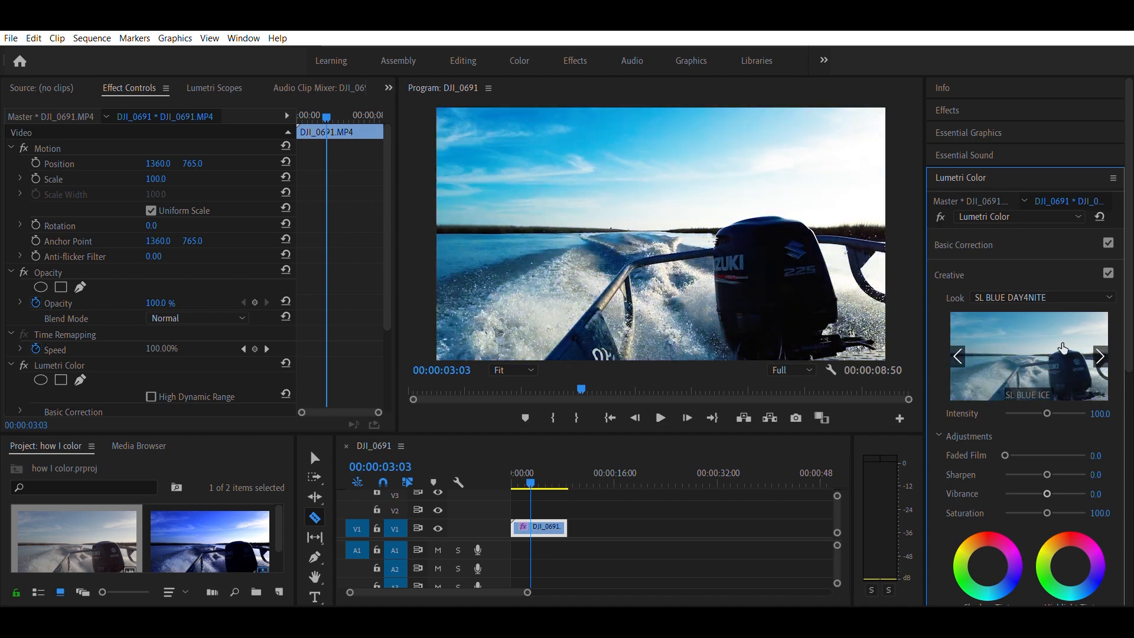
pyautogui.click(1101, 354)
pyautogui.click(1054, 343)
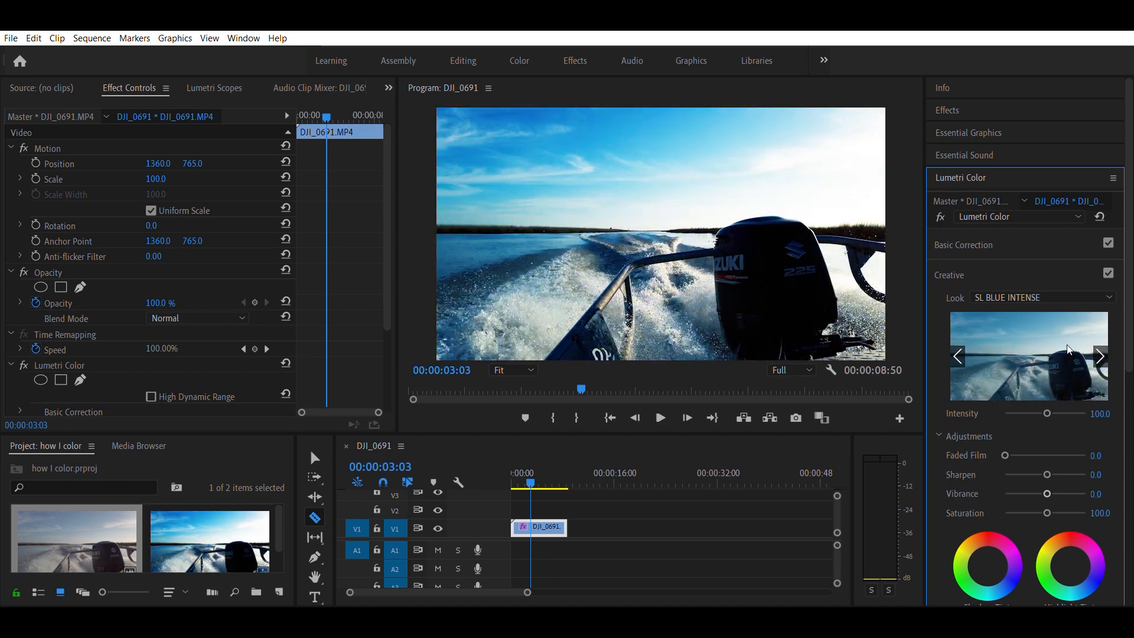
# Step: Set the creative look to SL NEUTRAL START, try SL CLEAN KODAK A LDR over it, and undo that trial
pyautogui.click(1103, 355)
pyautogui.click(1017, 362)
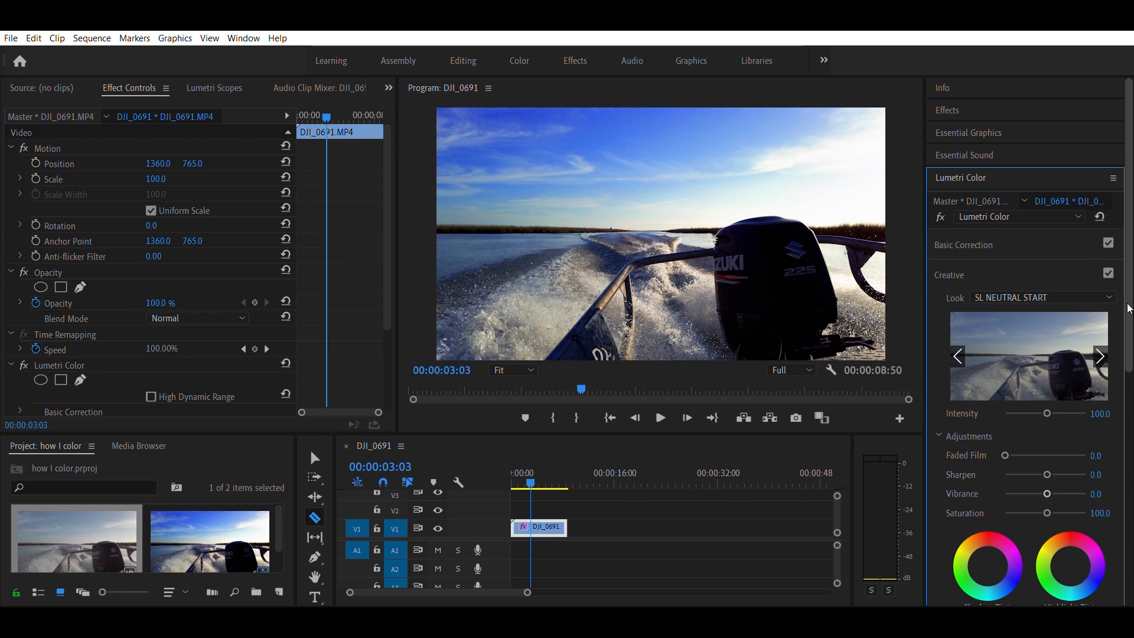
pyautogui.click(1043, 380)
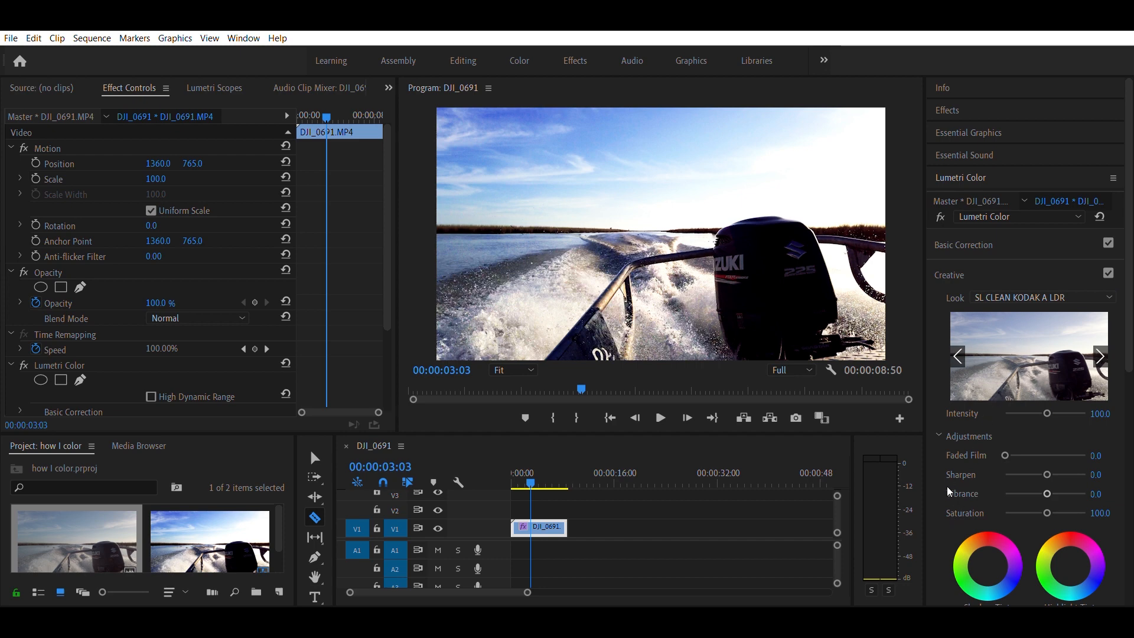
pyautogui.hotkey('ctrl', 'z')
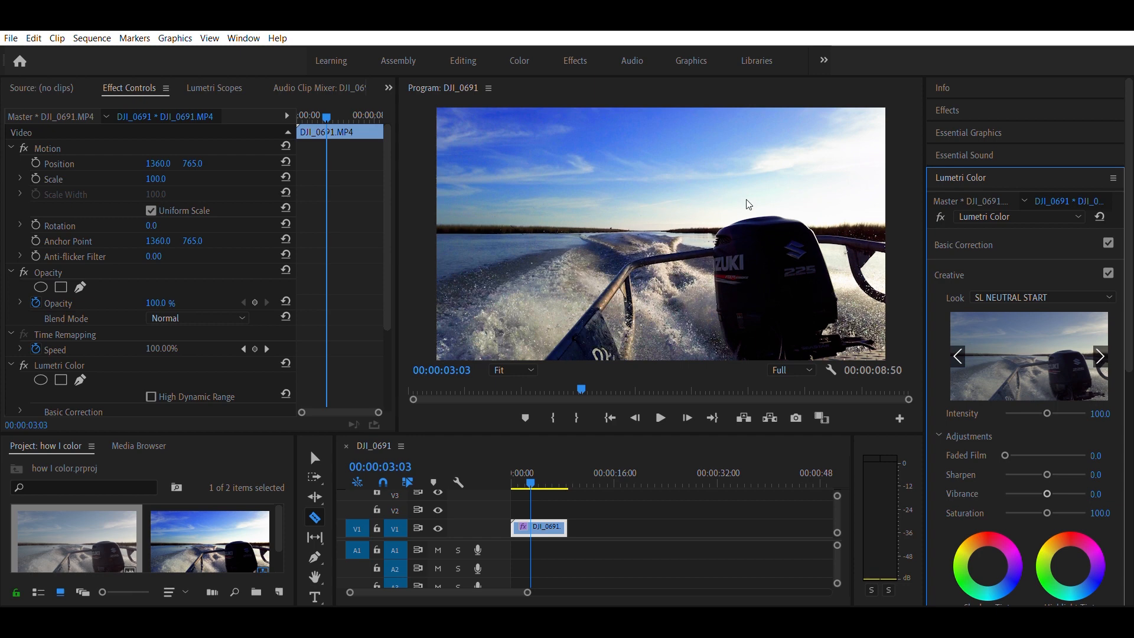
# Step: Adjust the clip's tone in Basic Correction: exposure 2.1, highlights -60.0, whites -30.9 and contrast -9.1
pyautogui.click(969, 244)
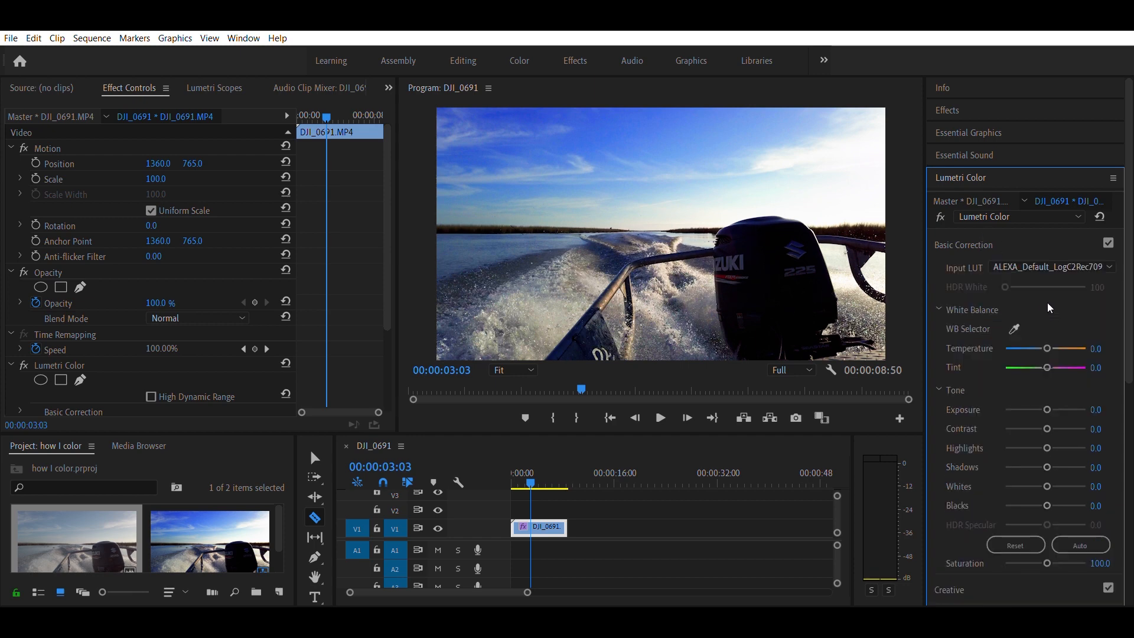
pyautogui.moveTo(1047, 409); pyautogui.dragTo(1064, 393)
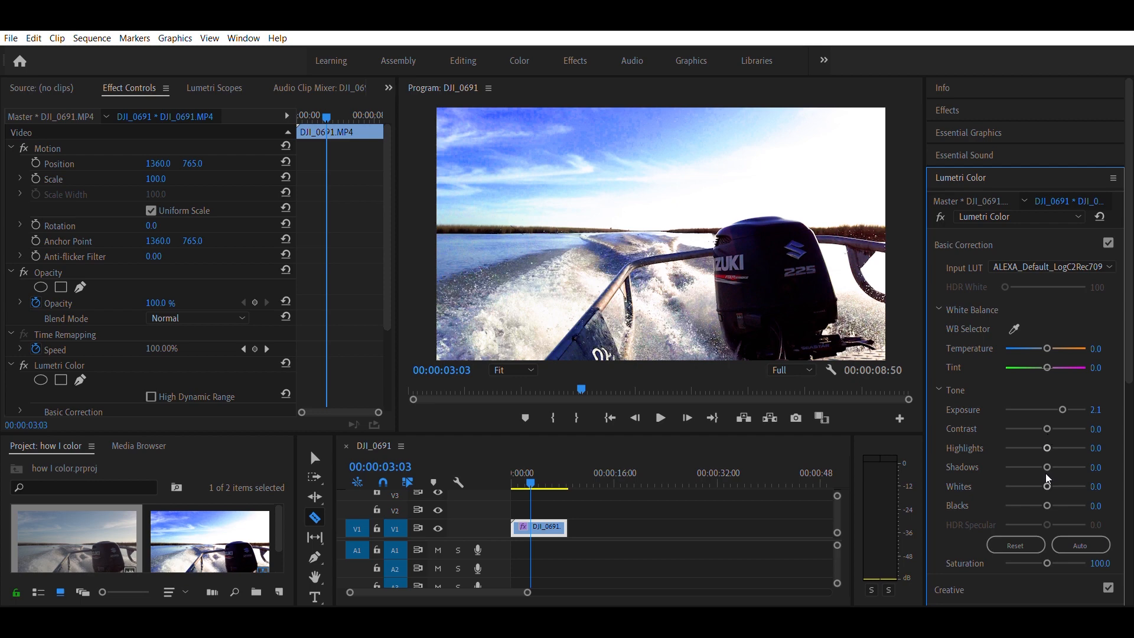
pyautogui.moveTo(1048, 447); pyautogui.dragTo(1021, 447)
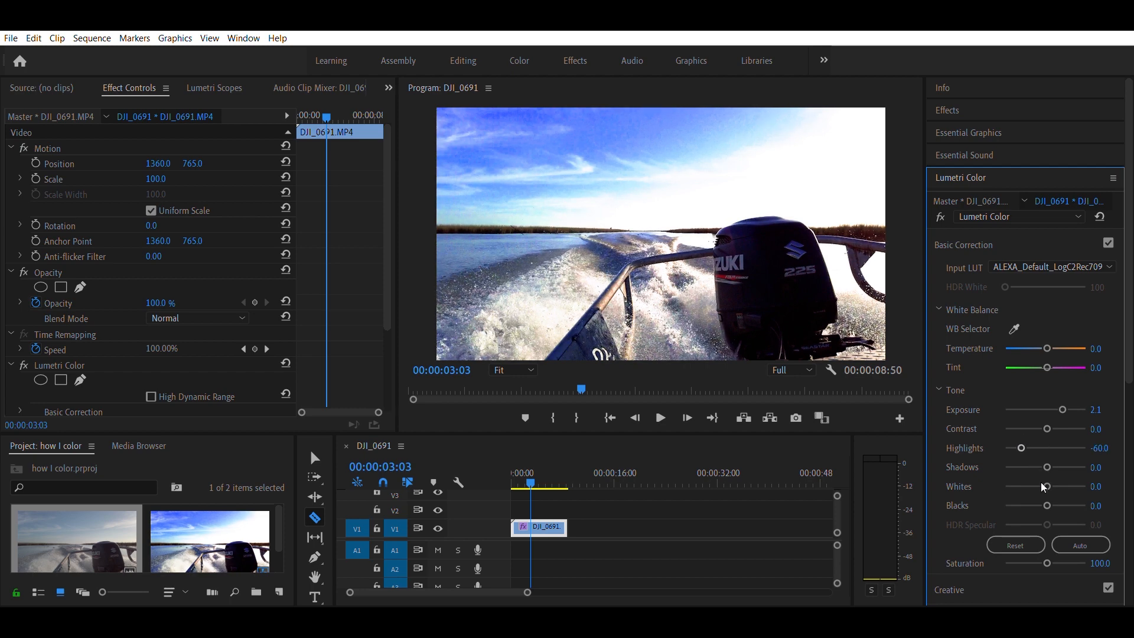
pyautogui.moveTo(1047, 486)
pyautogui.mouseDown()
pyautogui.moveTo(1005, 479)
pyautogui.moveTo(1035, 476)
pyautogui.mouseUp()
pyautogui.moveTo(1050, 418)
pyautogui.mouseDown()
pyautogui.moveTo(1064, 417)
pyautogui.moveTo(1043, 419)
pyautogui.mouseUp()
# Step: Play the graded clip from the start to review the color correction
pyautogui.click(535, 472)
pyautogui.moveTo(532, 472); pyautogui.dragTo(486, 466)
pyautogui.click(658, 413)
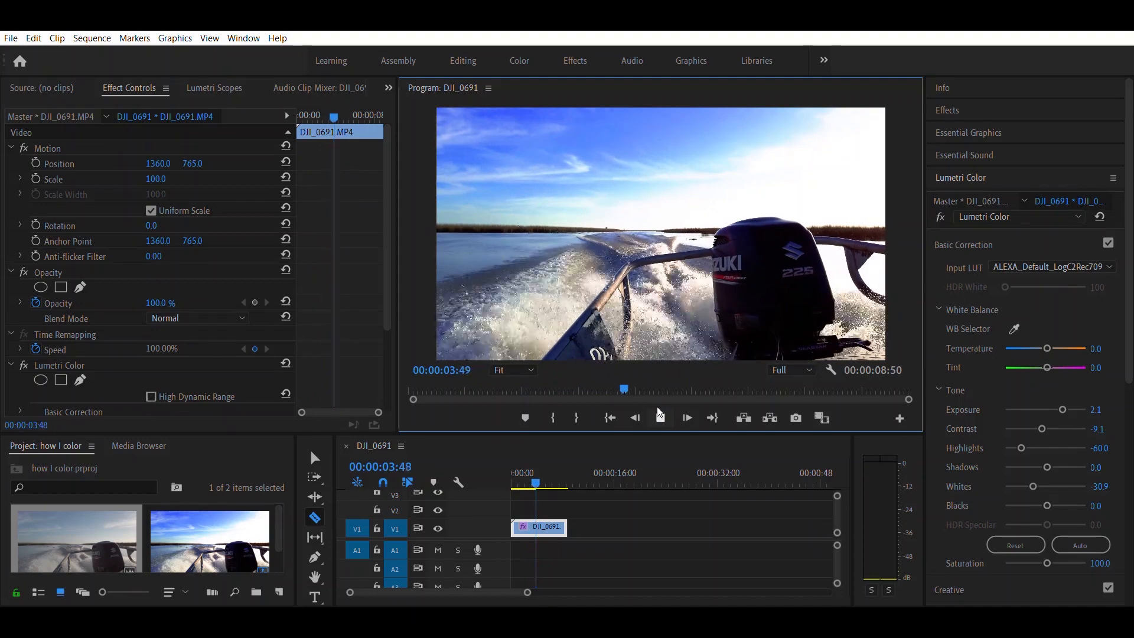
pyautogui.click(660, 412)
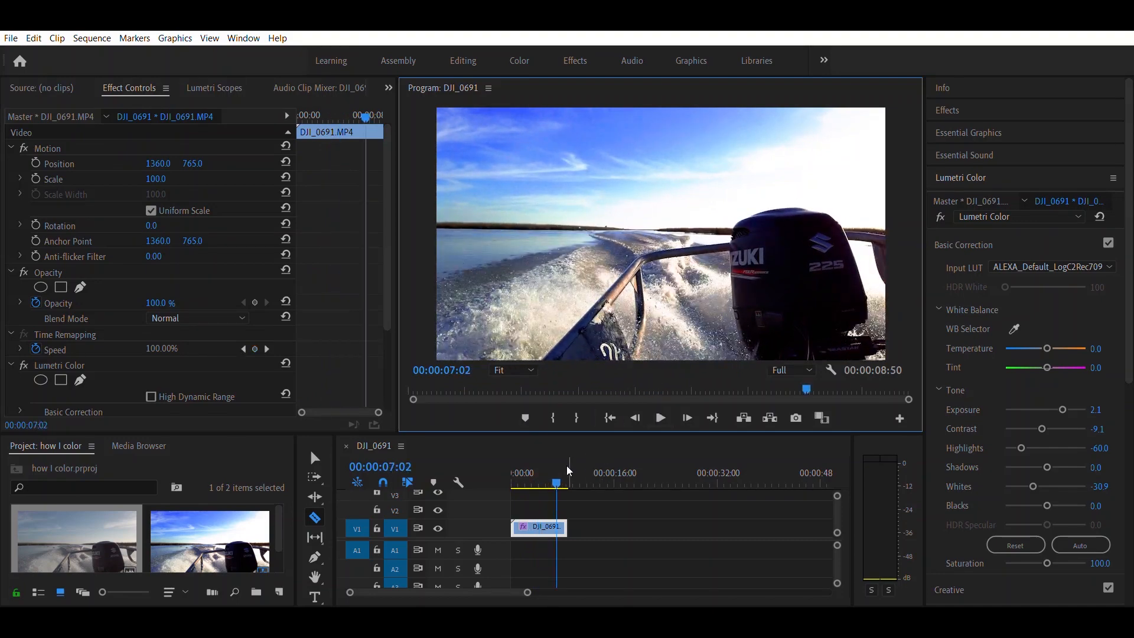
pyautogui.moveTo(559, 471); pyautogui.dragTo(510, 470)
pyautogui.click(662, 415)
pyautogui.click(663, 412)
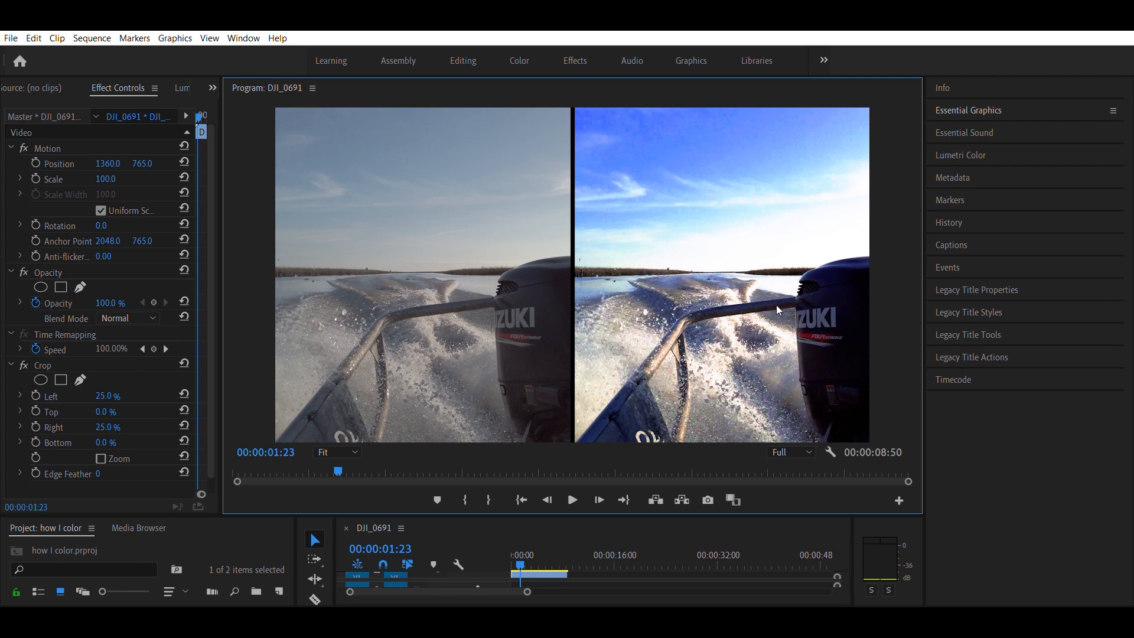
# Step: Play the side-by-side comparison of the original and graded footage from the start
pyautogui.press('Home')
pyautogui.click(572, 499)
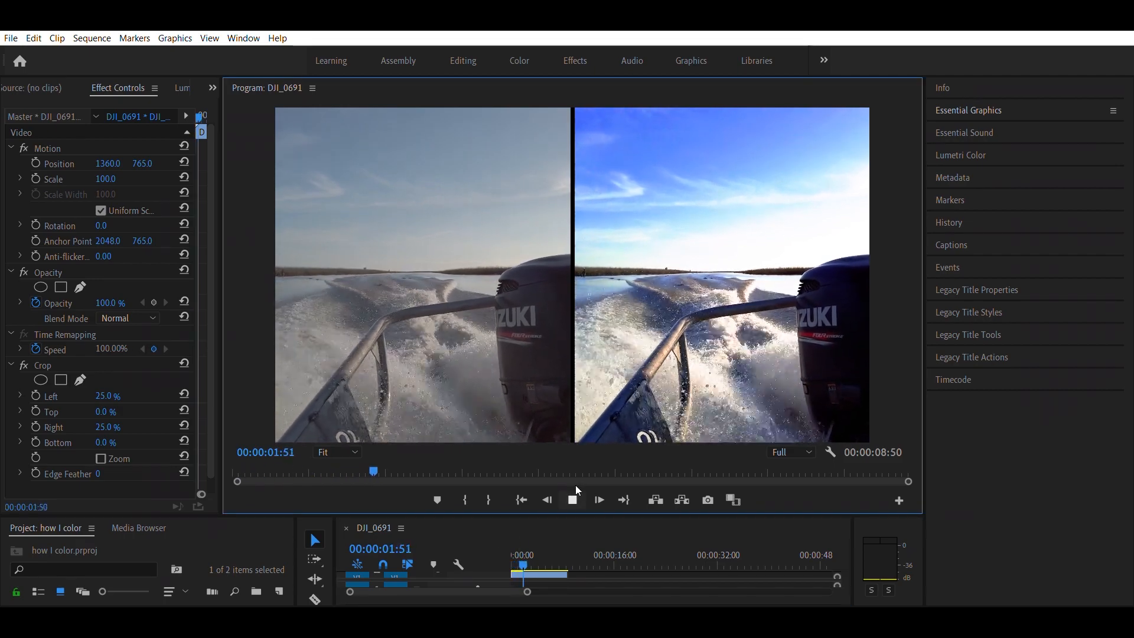
# Step: Stop the comparison playback and crop the adjustment layer by 12% at the top and 12% at the bottom to make letterbox bars
pyautogui.click(577, 491)
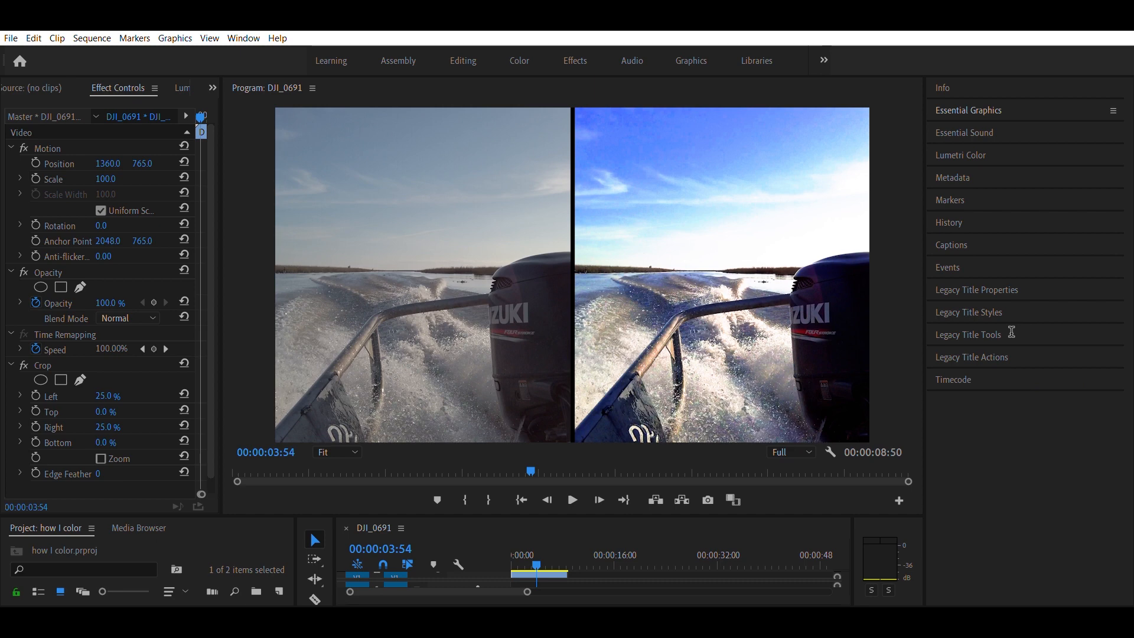
pyautogui.moveTo(609, 516); pyautogui.dragTo(609, 467)
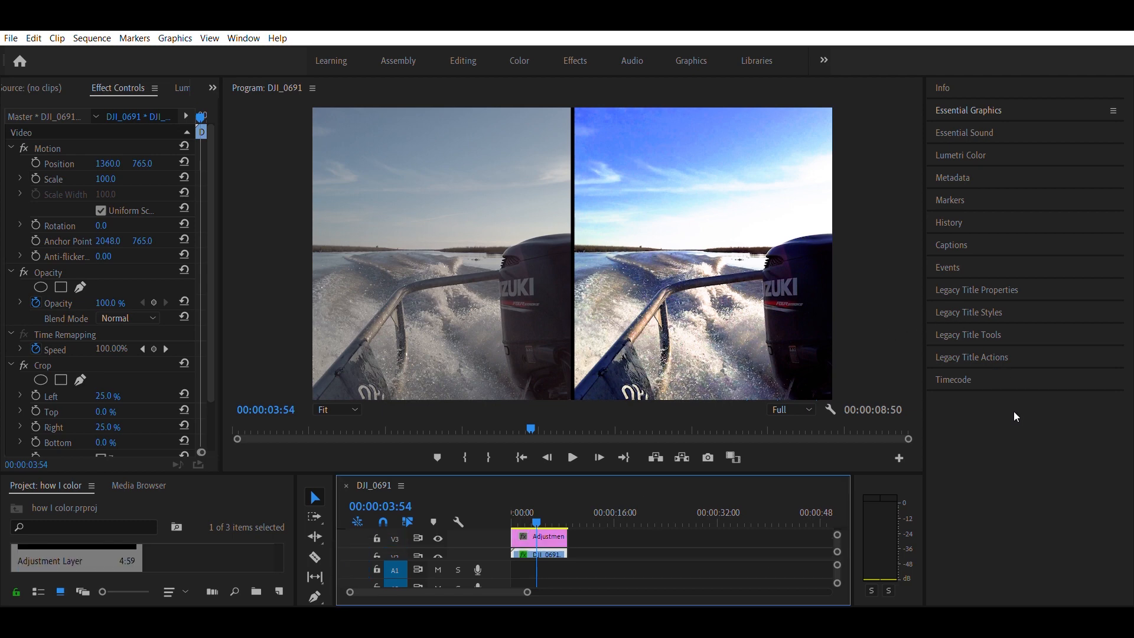
pyautogui.click(539, 536)
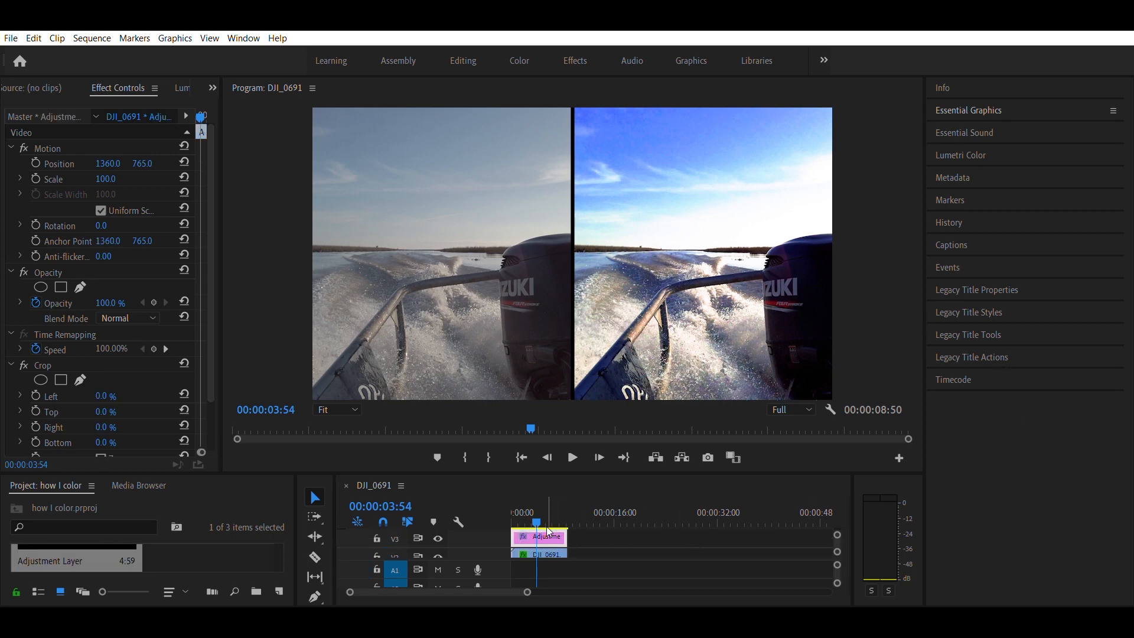
pyautogui.scroll(-1, 133, 314)
pyautogui.scroll(-3, 154, 316)
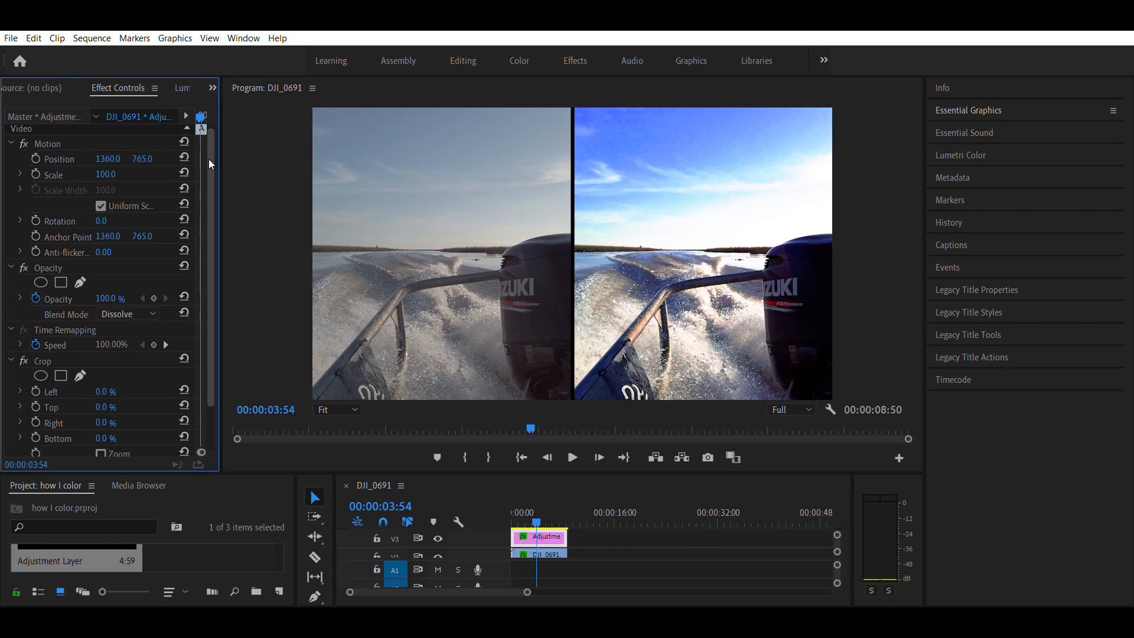
pyautogui.moveTo(107, 355); pyautogui.dragTo(111, 354)
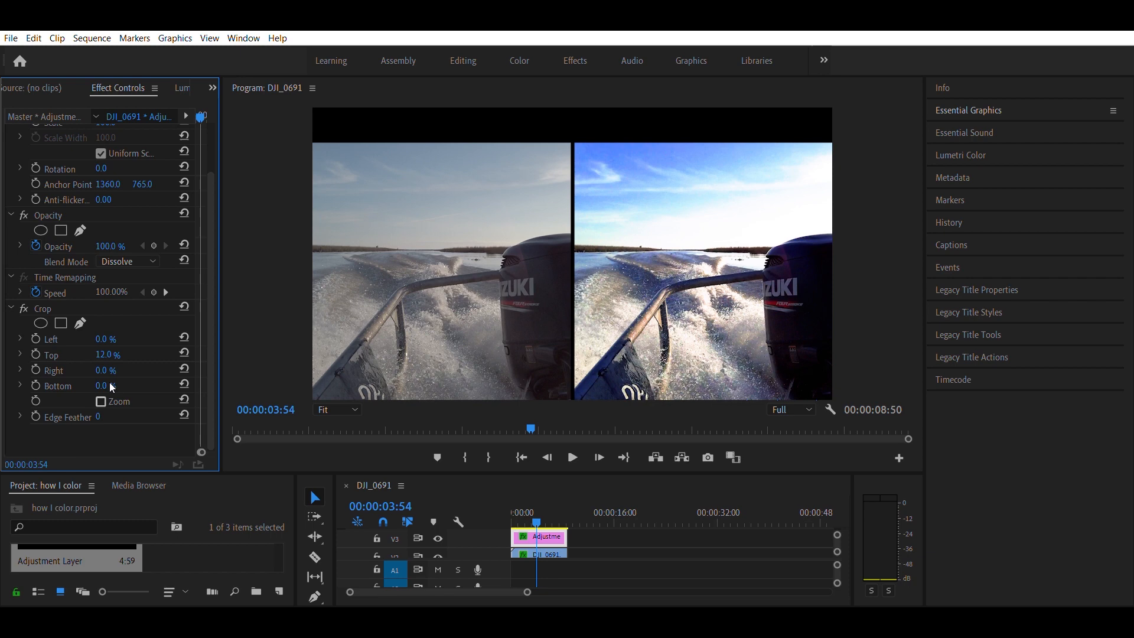
pyautogui.moveTo(109, 380); pyautogui.dragTo(128, 373)
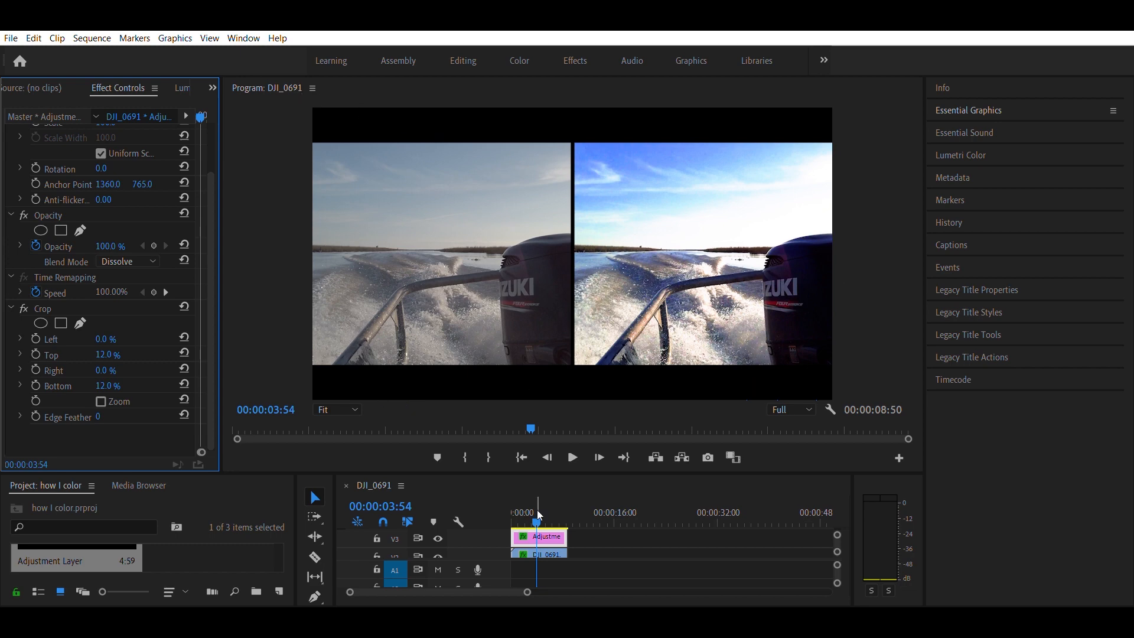
# Step: Play the letterboxed side-by-side comparison from the start, and return the playhead to the beginning
pyautogui.moveTo(537, 509); pyautogui.dragTo(479, 509)
pyautogui.click(574, 456)
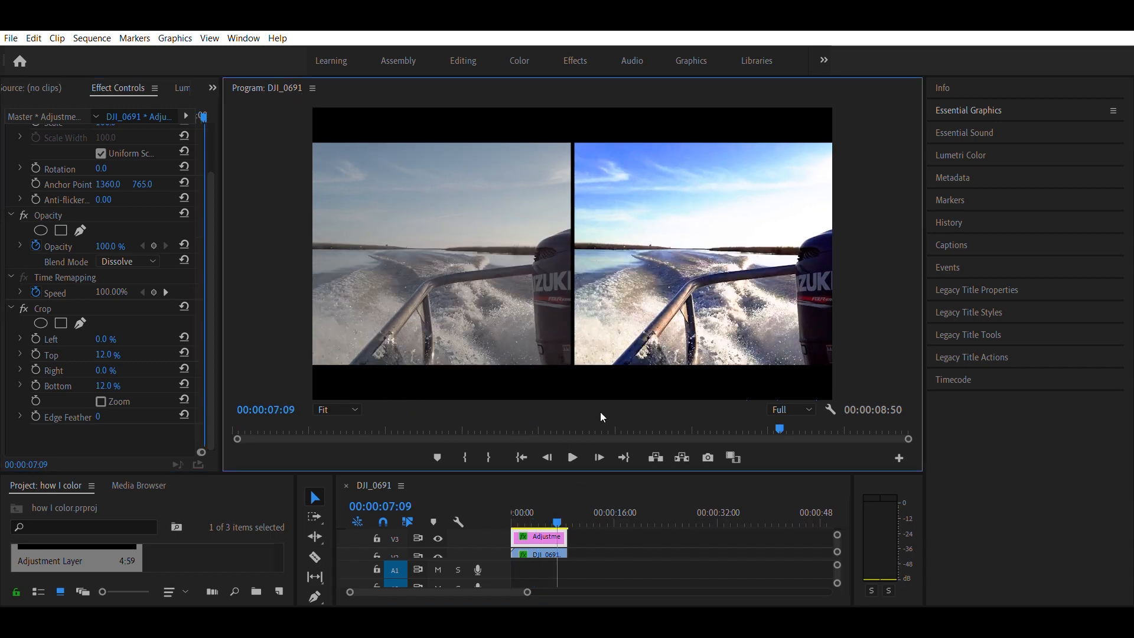
pyautogui.moveTo(532, 508); pyautogui.dragTo(501, 506)
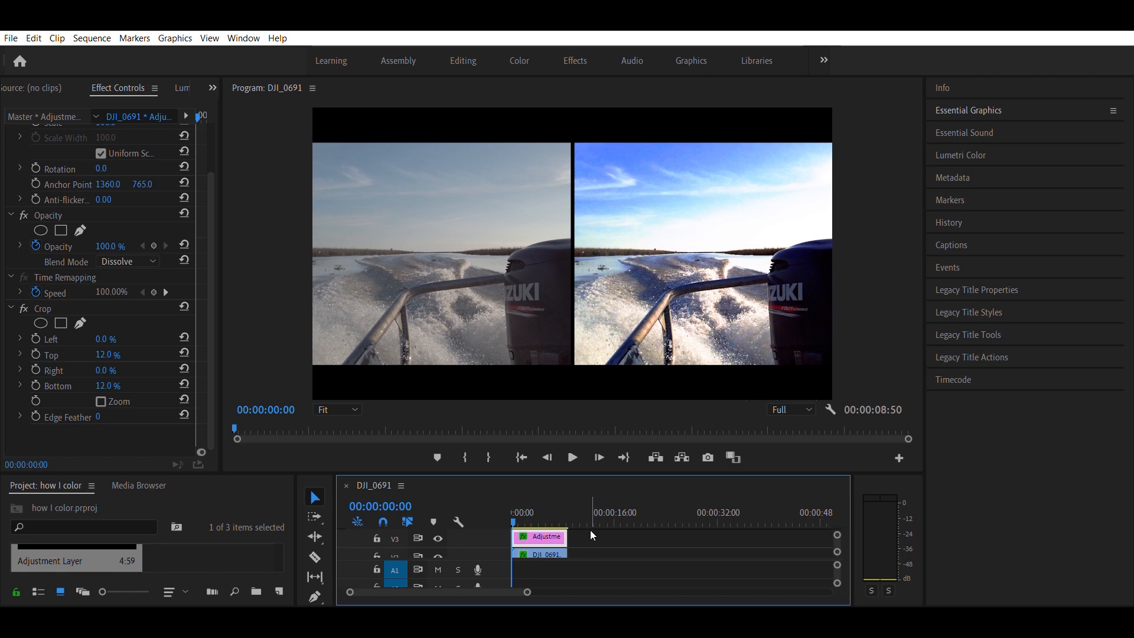
# Step: Show the graded clip full-frame under the letterbox bars instead of the split comparison, and play it from the start
pyautogui.scroll(5, 210, 266)
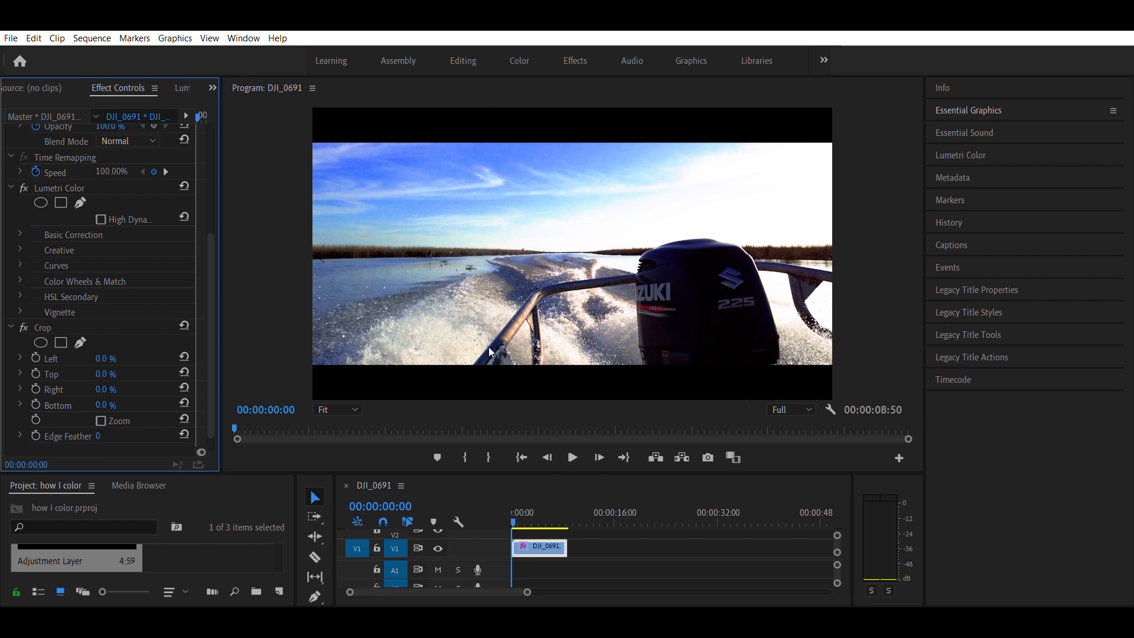
pyautogui.click(570, 456)
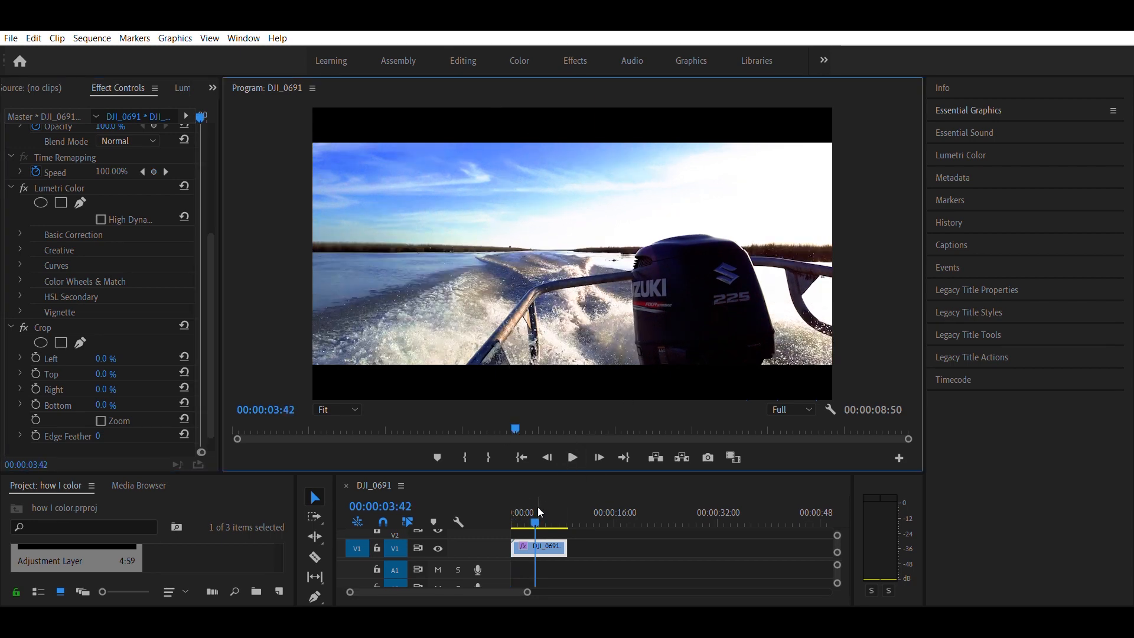
pyautogui.click(509, 509)
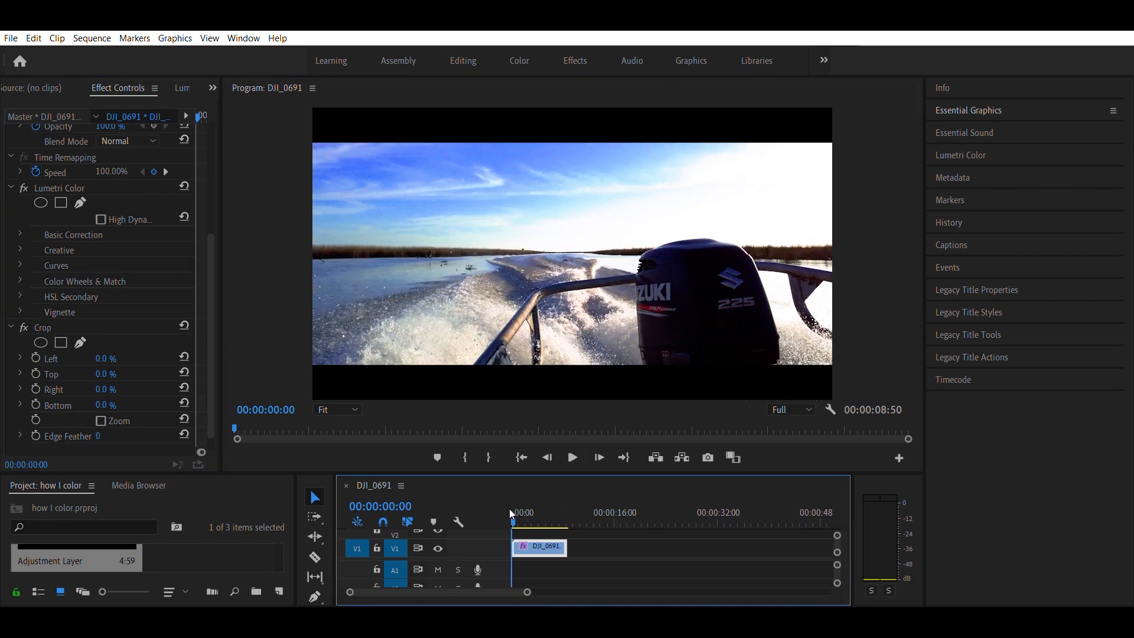
# Step: Keyframe the graded clip's scale from 100 at the start up to 229 as a gradual zoom-in, and play it back
pyautogui.moveTo(214, 323); pyautogui.dragTo(216, 297)
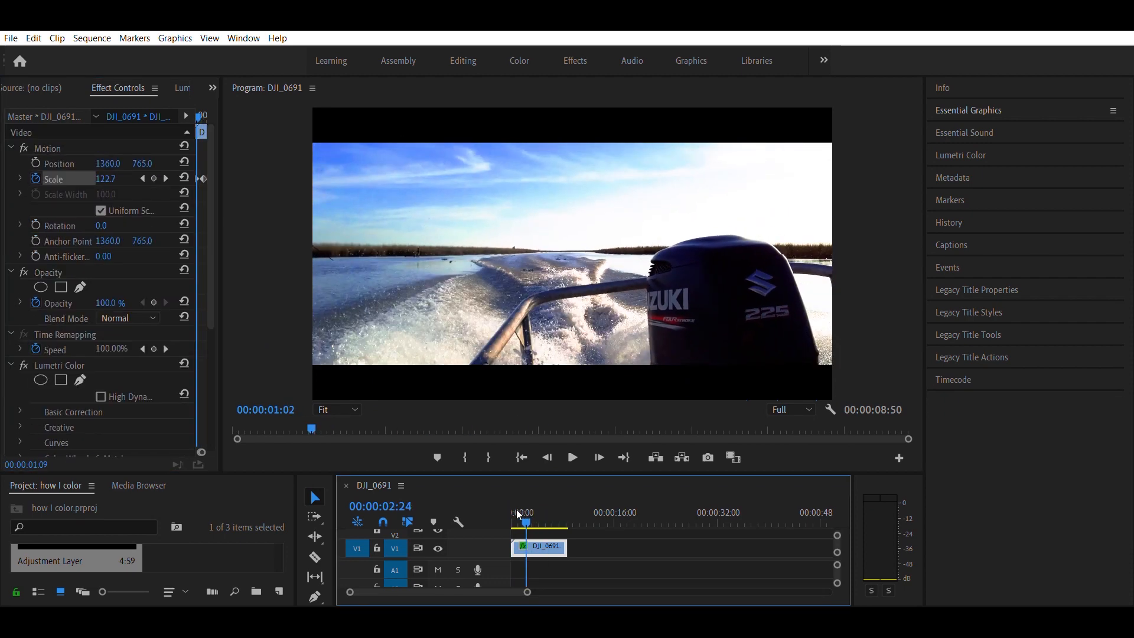
pyautogui.moveTo(516, 509); pyautogui.dragTo(499, 512)
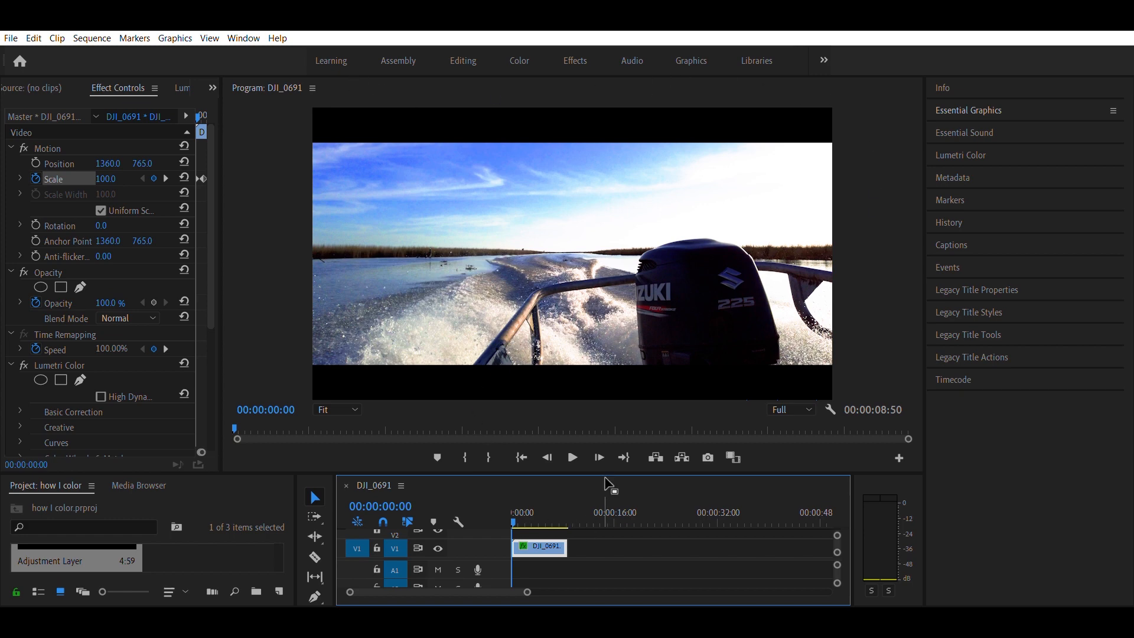
pyautogui.click(570, 450)
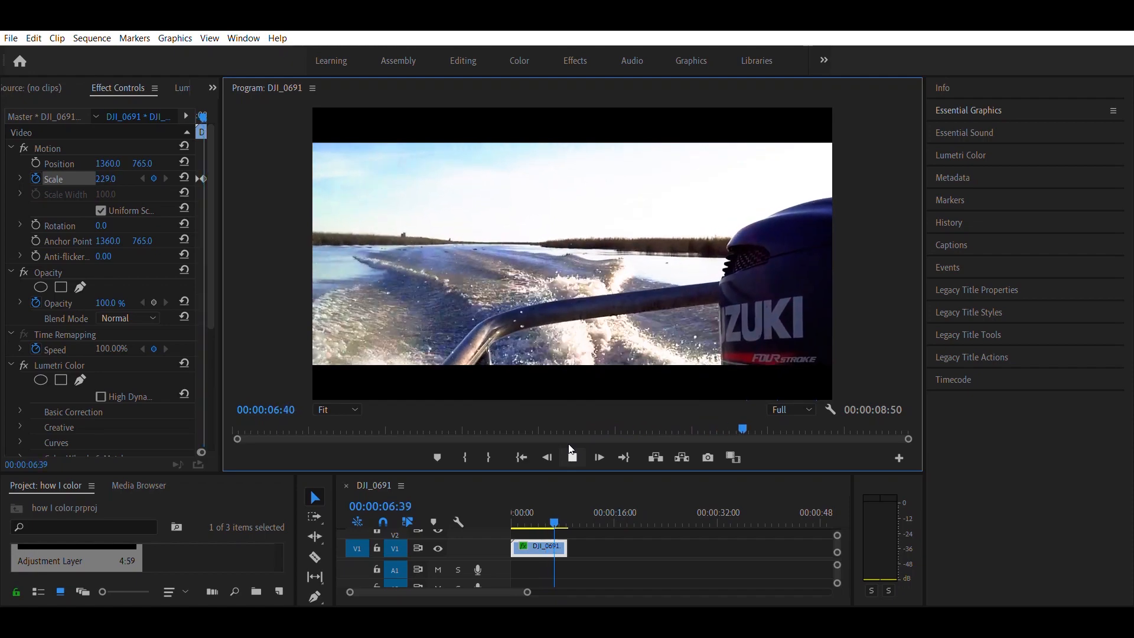
pyautogui.click(572, 456)
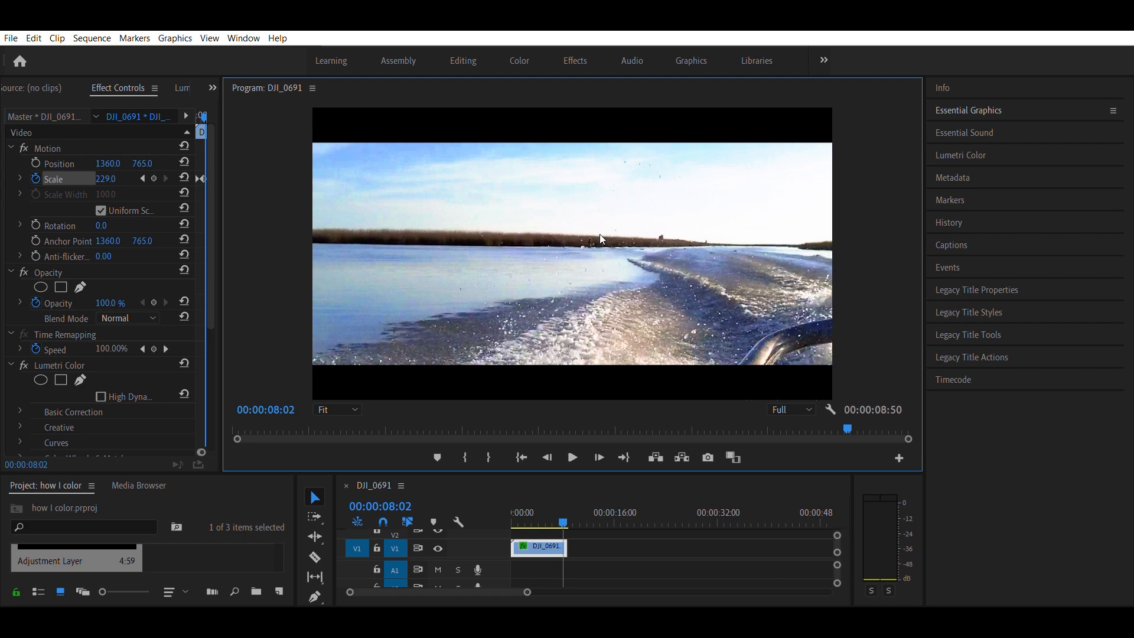
# Step: Enlarge the program preview in height and width, and play the letterboxed zoom-in shot from the beginning
pyautogui.moveTo(597, 467); pyautogui.dragTo(597, 576)
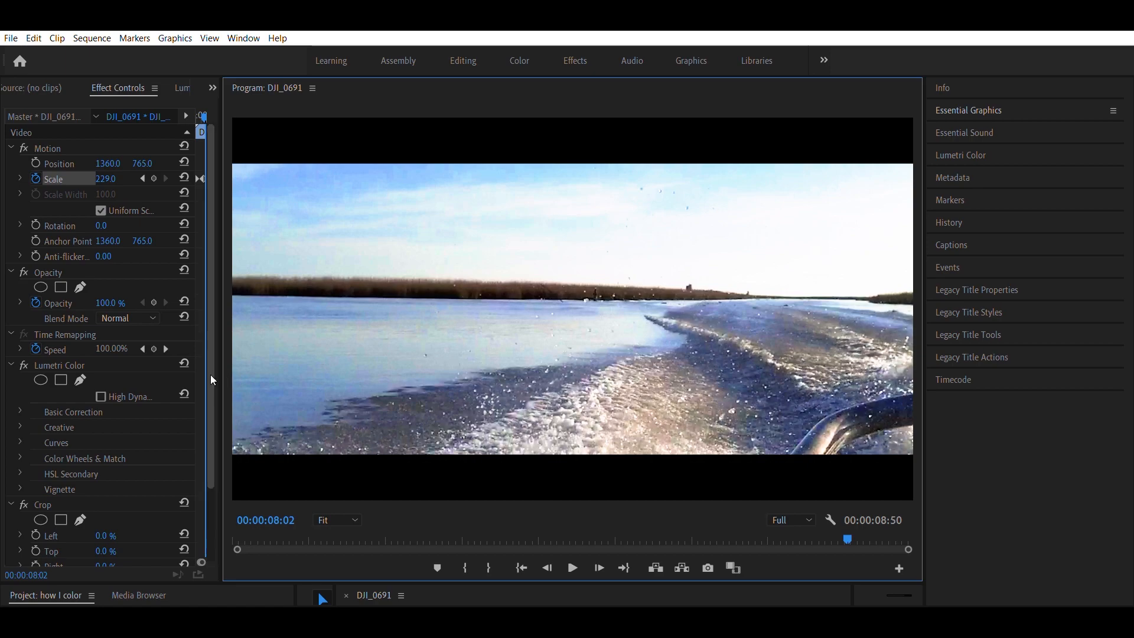
pyautogui.moveTo(226, 381); pyautogui.dragTo(153, 381)
pyautogui.press('Home')
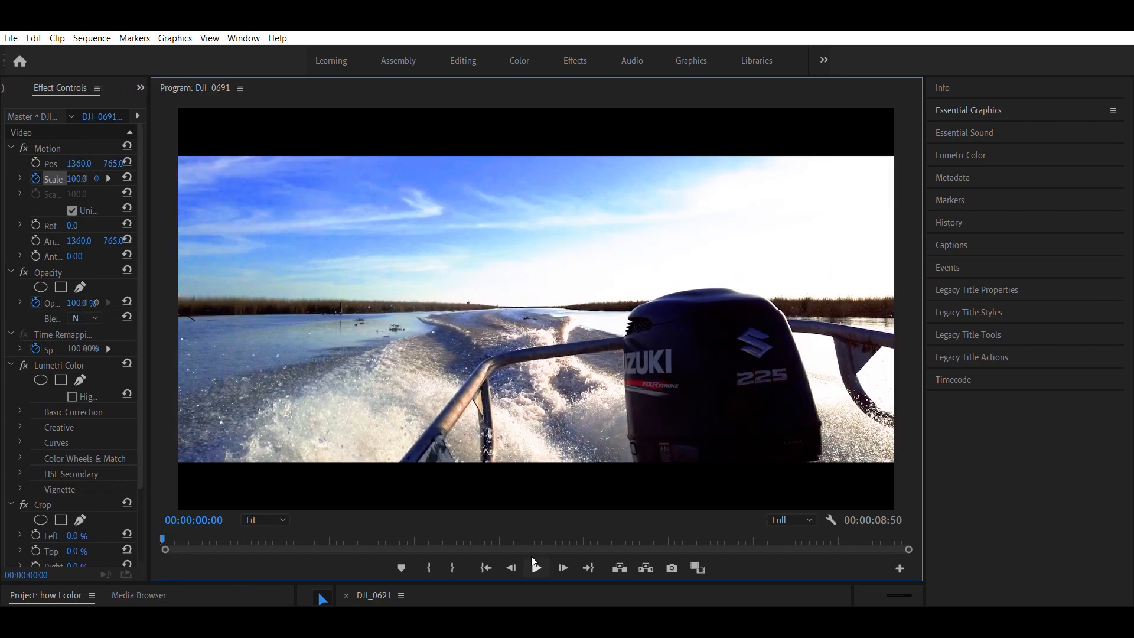
pyautogui.click(534, 564)
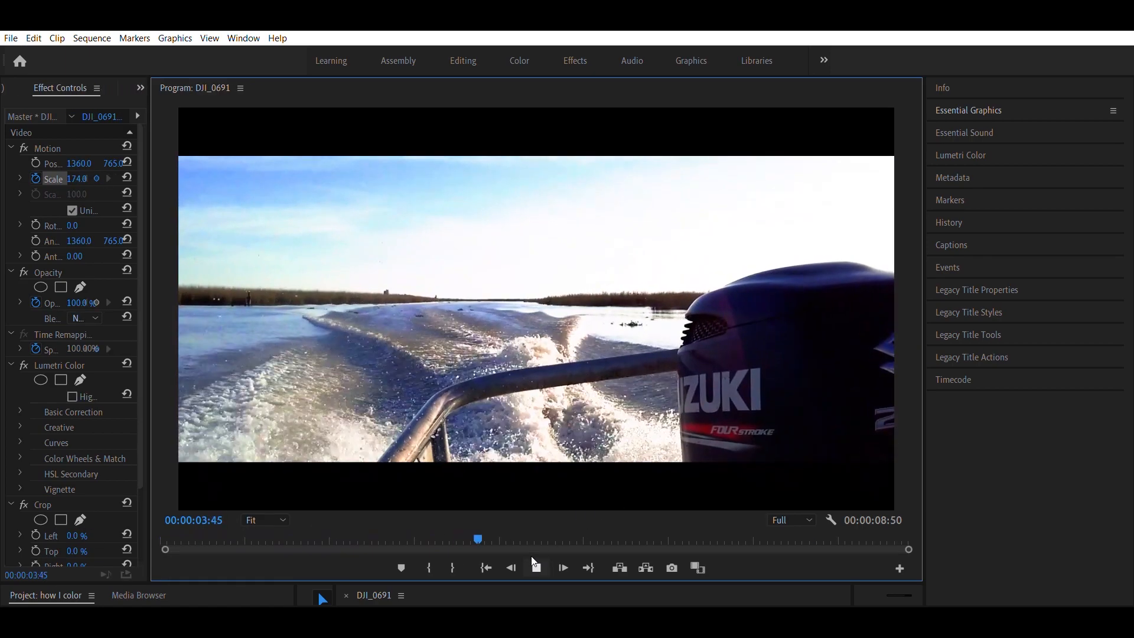